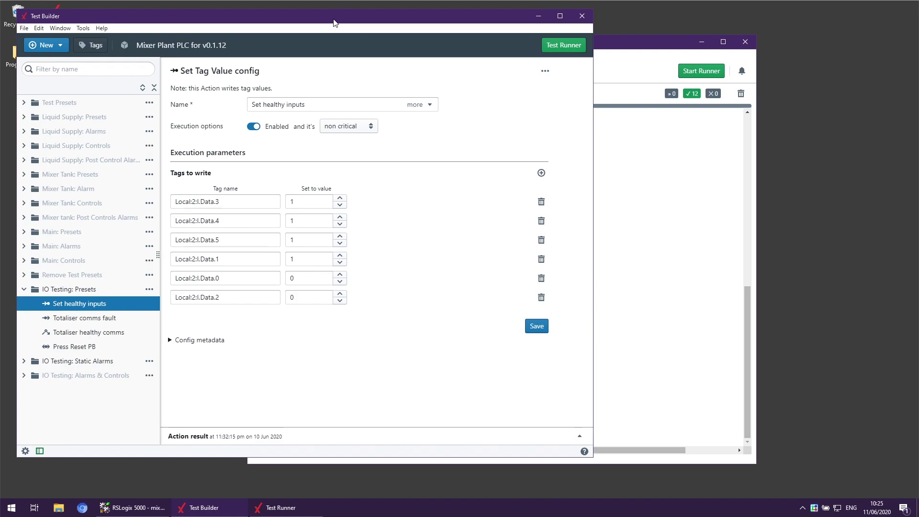
- Show and hide the description field of the Set healthy inputs action, and bring the Test Runner output log forward
{"action": "left_click", "coordinate": [415, 104]}
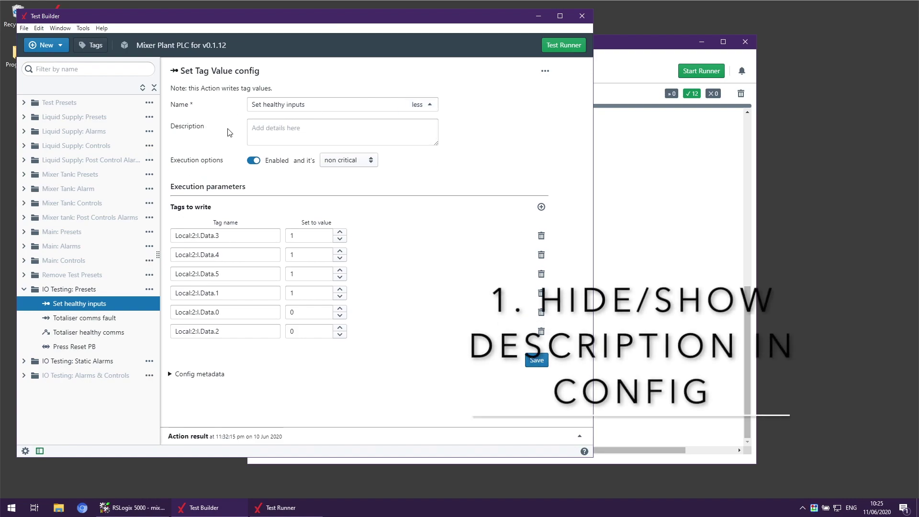
{"action": "left_click", "coordinate": [425, 106]}
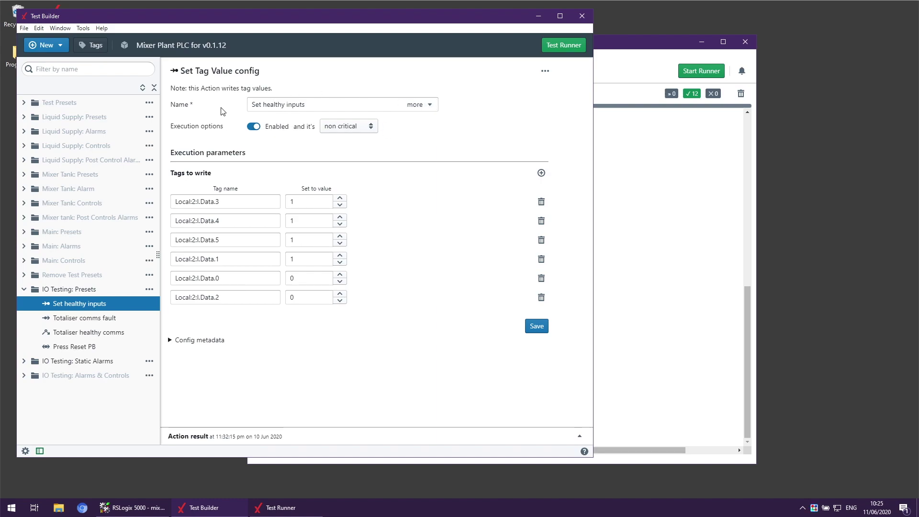
{"action": "left_click", "coordinate": [669, 60]}
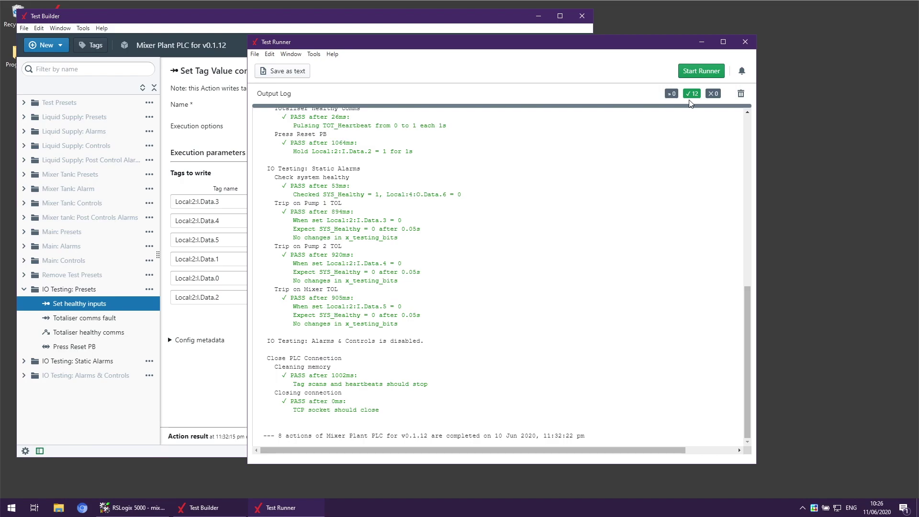
- Return to the Test Builder and view the criticality options available for the Set healthy inputs action
{"action": "left_click", "coordinate": [422, 29]}
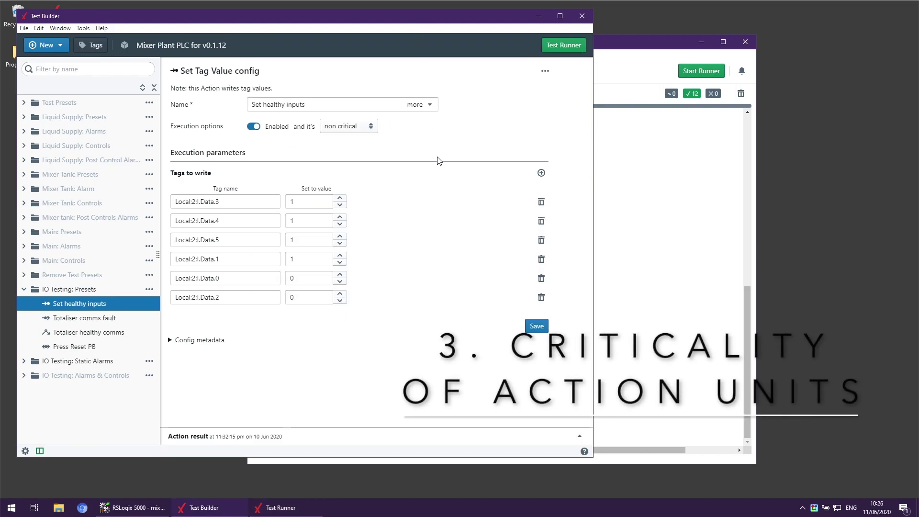
{"action": "left_click", "coordinate": [367, 131]}
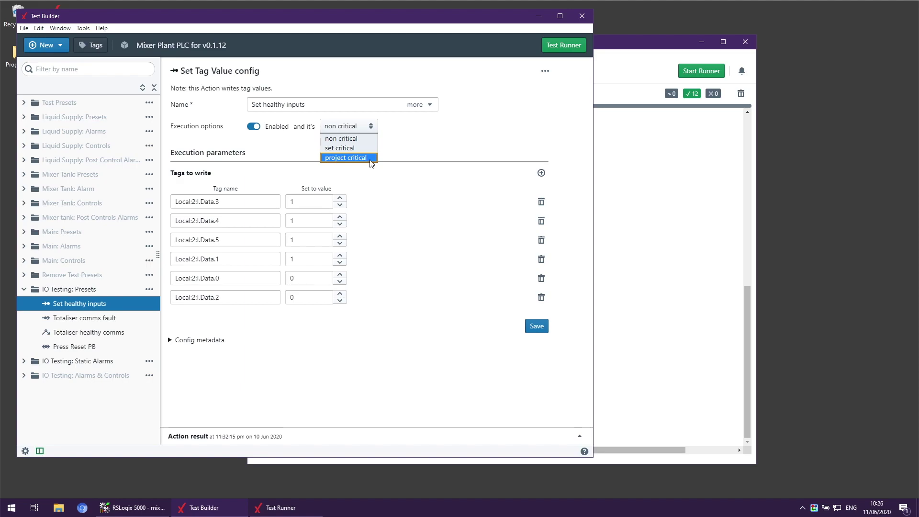
{"action": "left_click", "coordinate": [426, 136]}
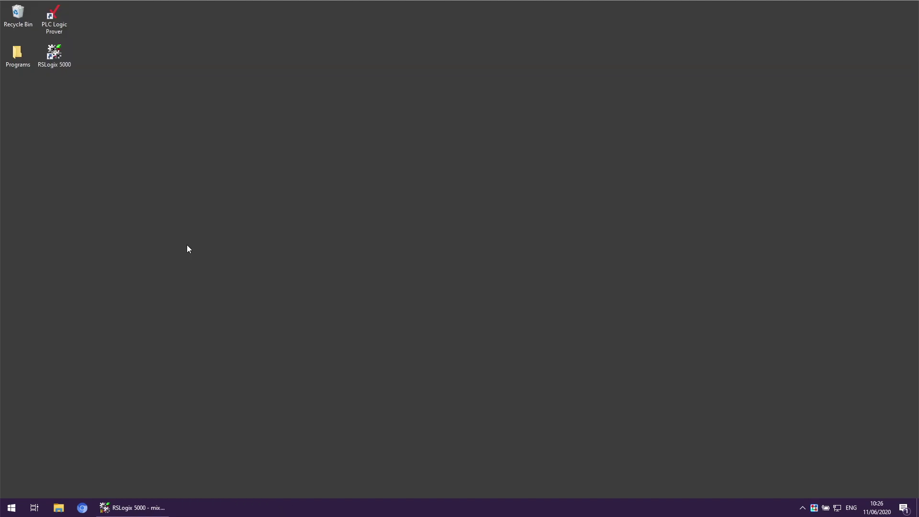
- Switch to RSLogix 5000 and look through the ladder rungs of the SYS_Main routine
{"action": "left_click", "coordinate": [123, 503]}
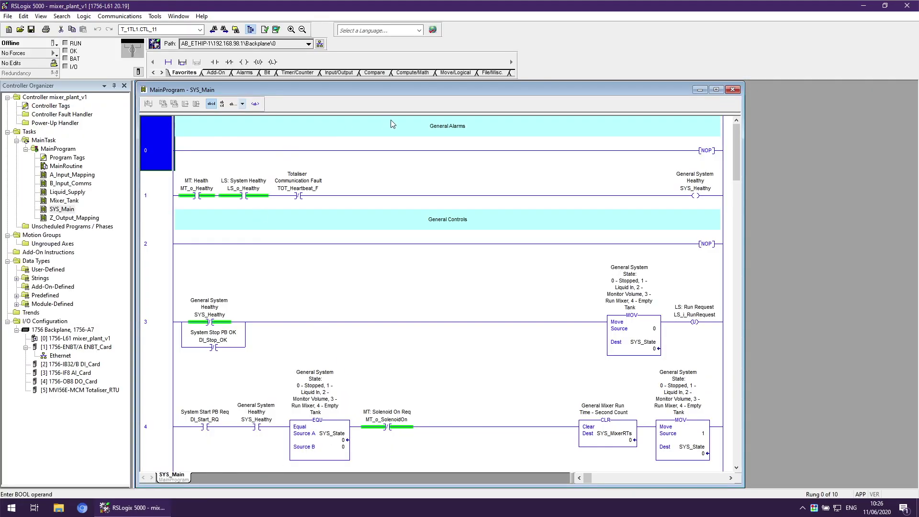
{"action": "scroll", "coordinate": [156, 425], "scroll_direction": "down", "scroll_amount": 3}
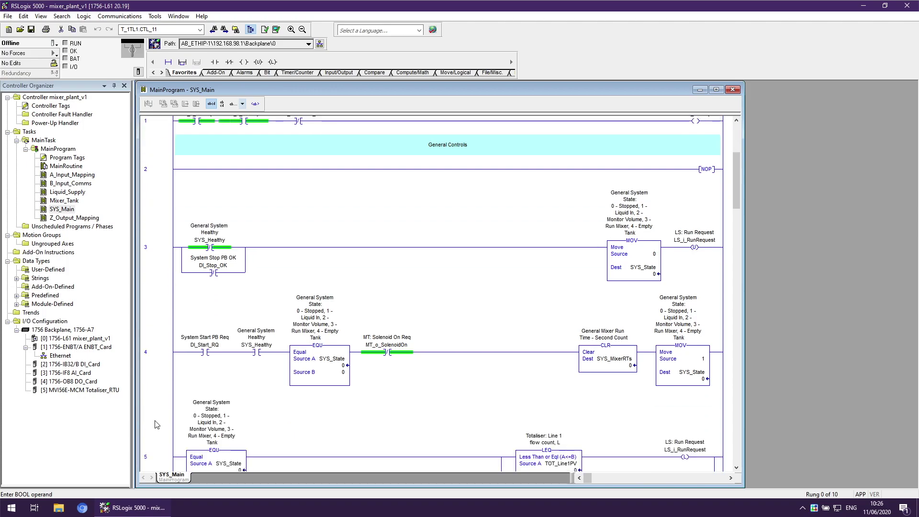
{"action": "scroll", "coordinate": [156, 424], "scroll_direction": "up", "scroll_amount": 3}
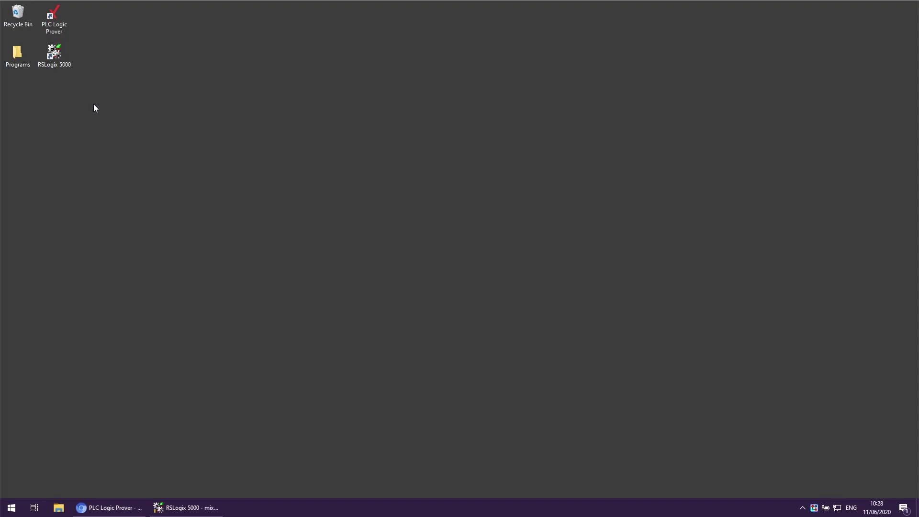
- Launch PLC Logic Prover and check the program version in its About information
{"action": "double_click", "coordinate": [53, 14]}
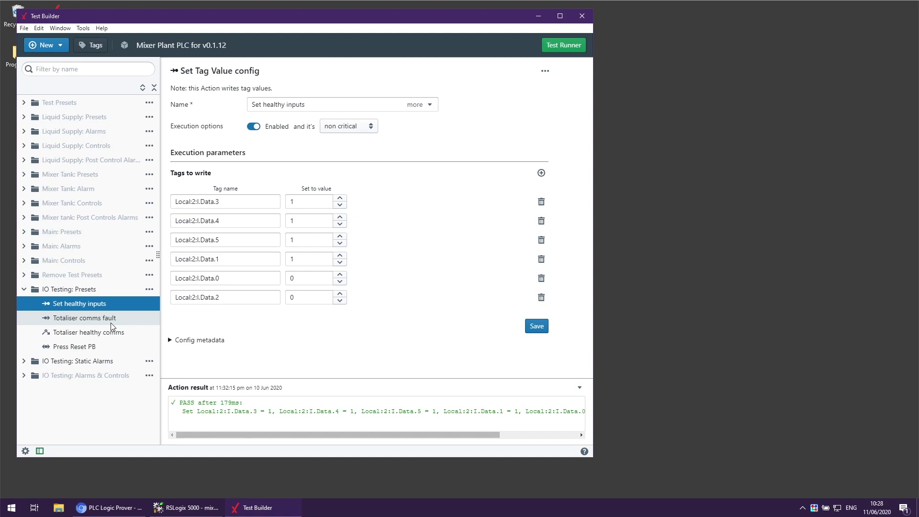
{"action": "left_click", "coordinate": [102, 28]}
{"action": "left_click", "coordinate": [115, 38]}
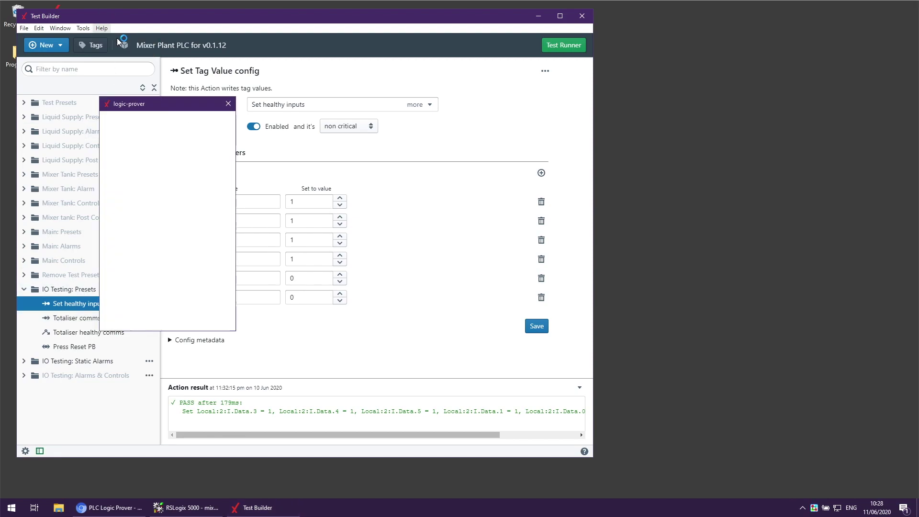
{"action": "double_click", "coordinate": [177, 184]}
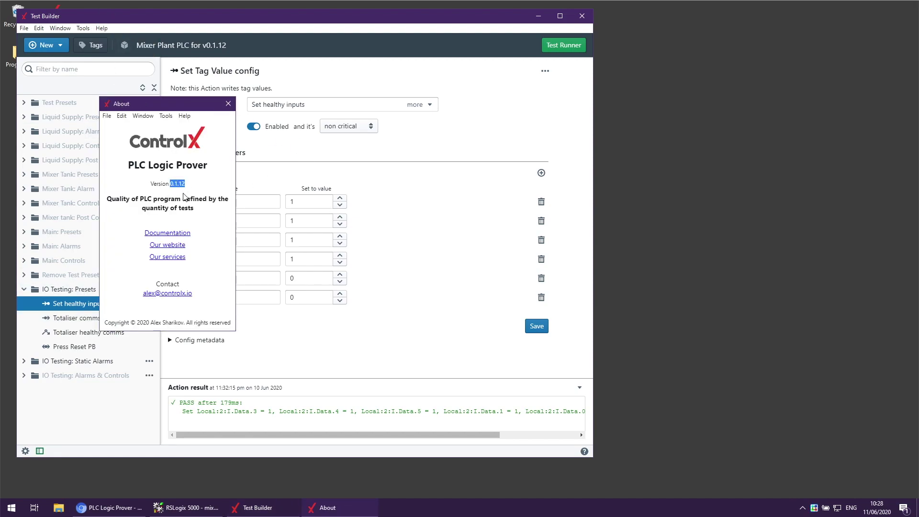
{"action": "left_click", "coordinate": [232, 107]}
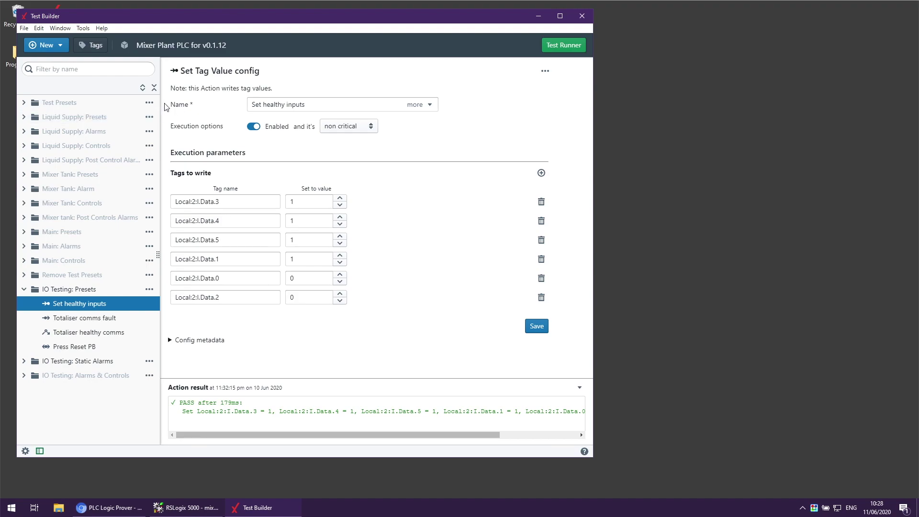
- Expand the extra details of the Set healthy inputs action to view its description field, and collapse them again
{"action": "left_click", "coordinate": [350, 106]}
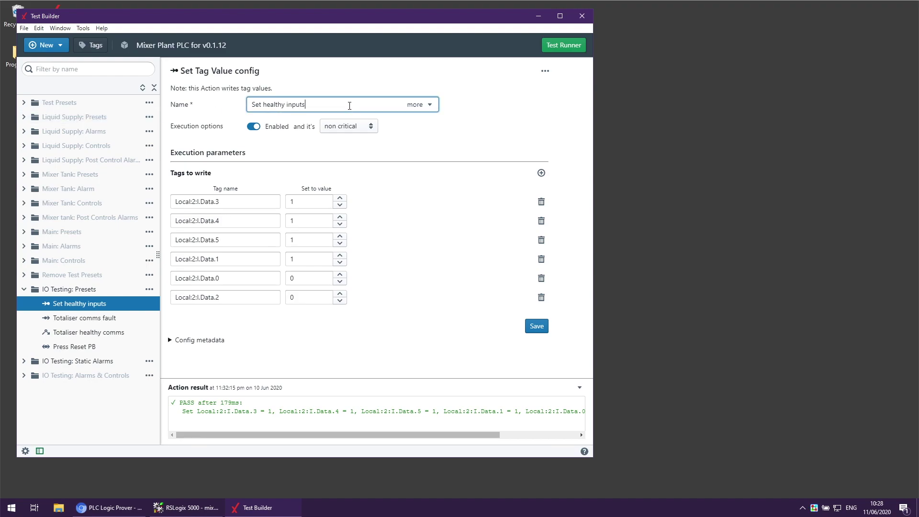
{"action": "left_click", "coordinate": [414, 104]}
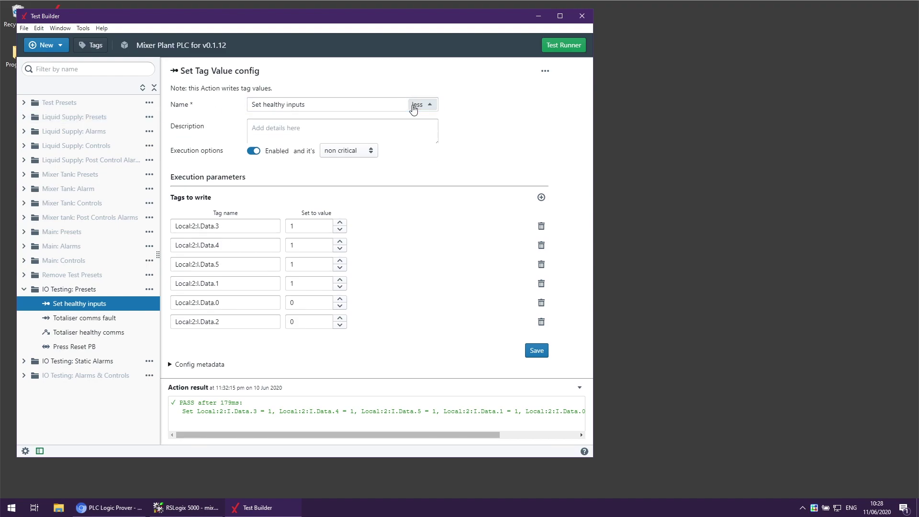
{"action": "left_click", "coordinate": [300, 127]}
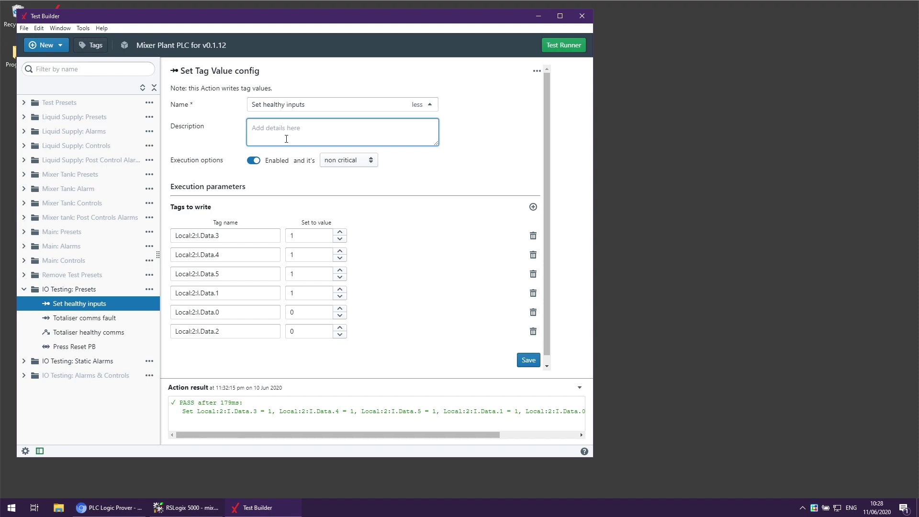
{"action": "left_click", "coordinate": [315, 105]}
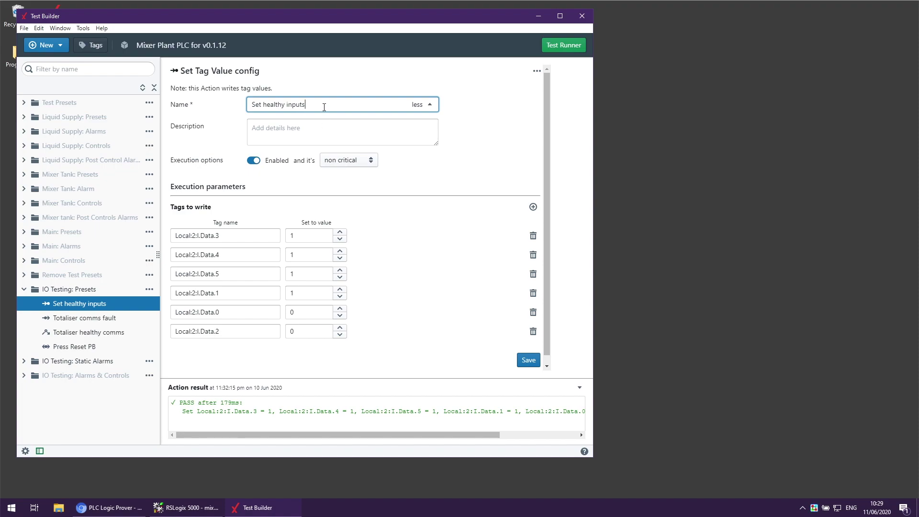
{"action": "left_click", "coordinate": [428, 107]}
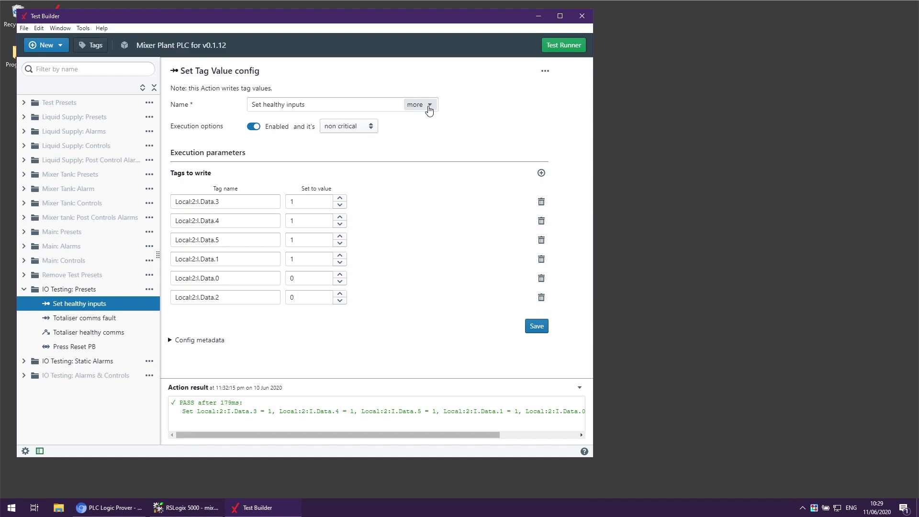
- Add the description "It sets inputs" to the Set healthy inputs action, save it and collapse the action result
{"action": "left_click", "coordinate": [429, 106]}
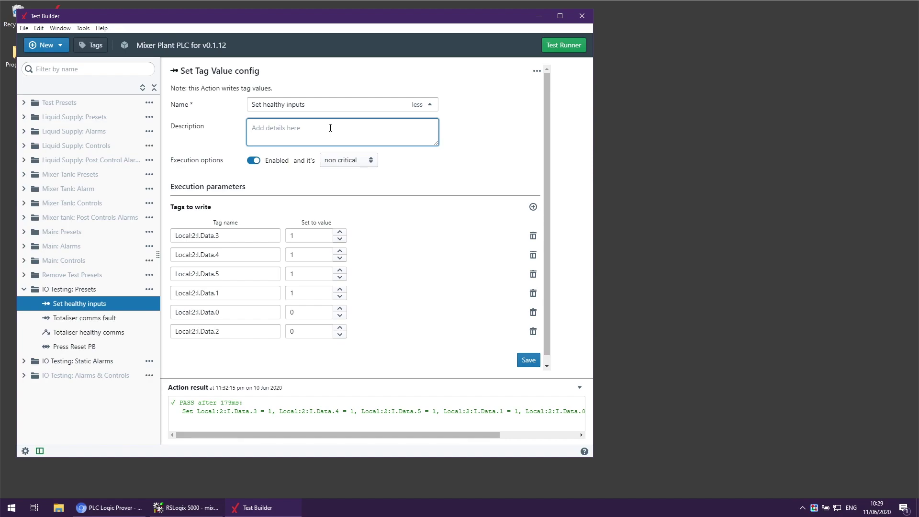
{"action": "type", "text": "It sets inpu"}
{"action": "left_click", "coordinate": [524, 364]}
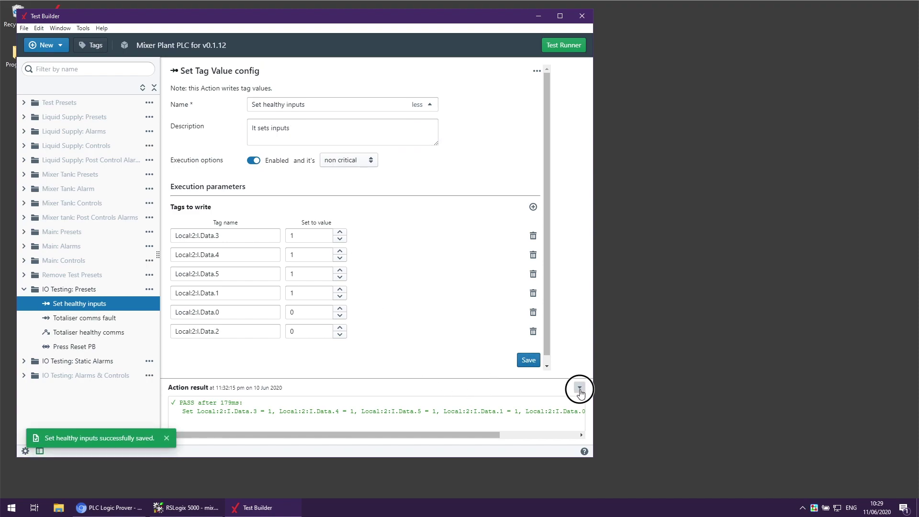
{"action": "left_click", "coordinate": [580, 387]}
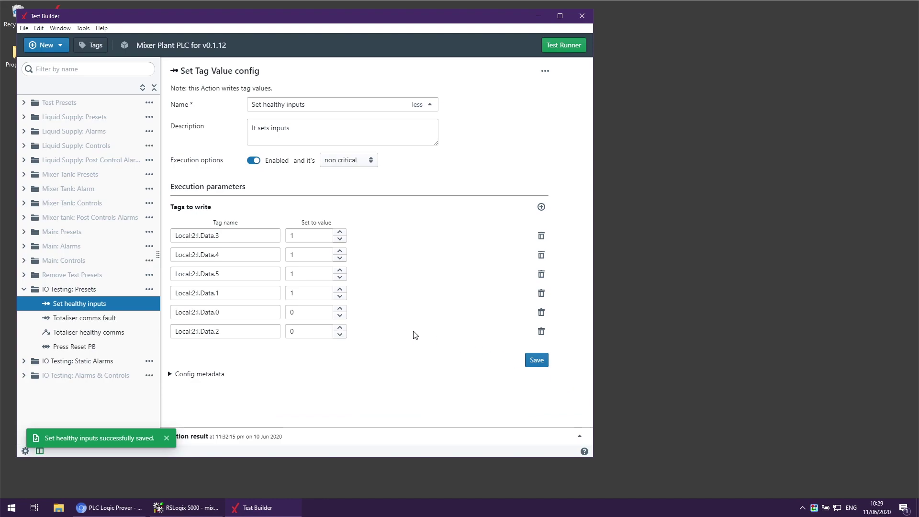
- View the Totaliser comms fault config, reopen Set healthy inputs and hide its description
{"action": "left_click", "coordinate": [95, 319]}
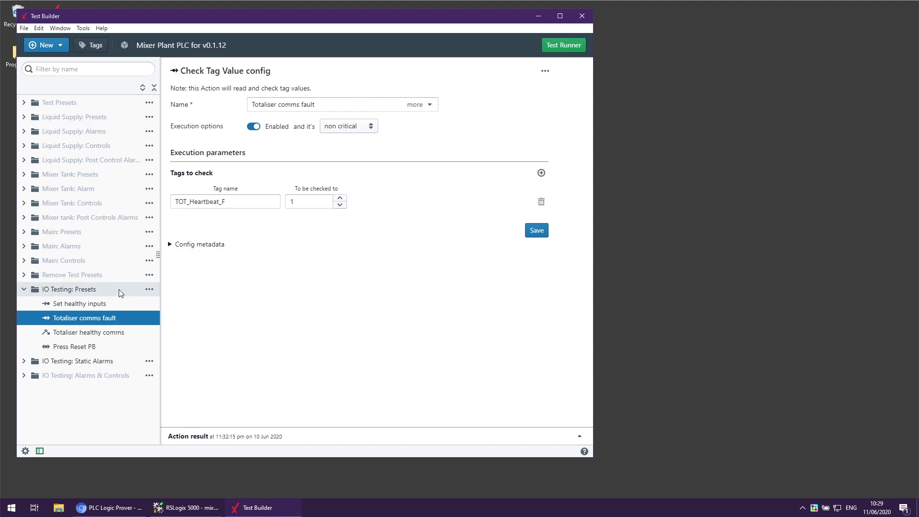
{"action": "left_click", "coordinate": [101, 304]}
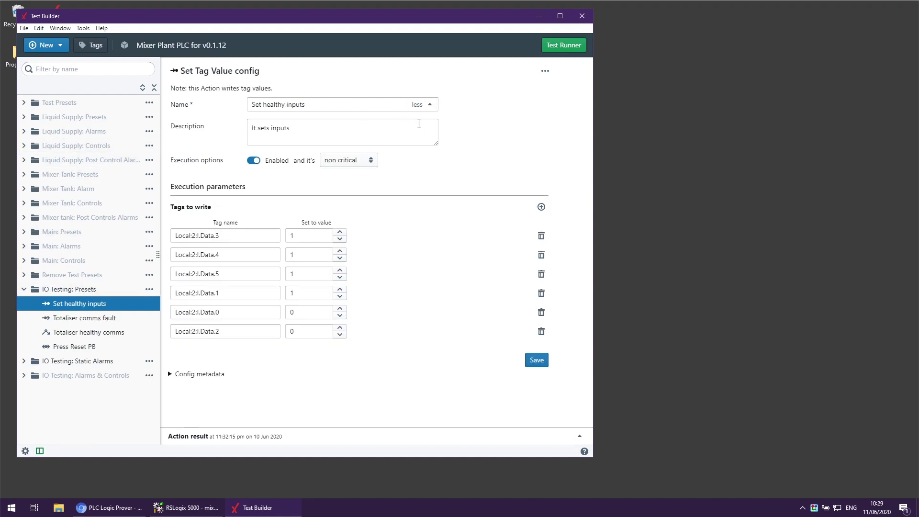
{"action": "left_click", "coordinate": [420, 108]}
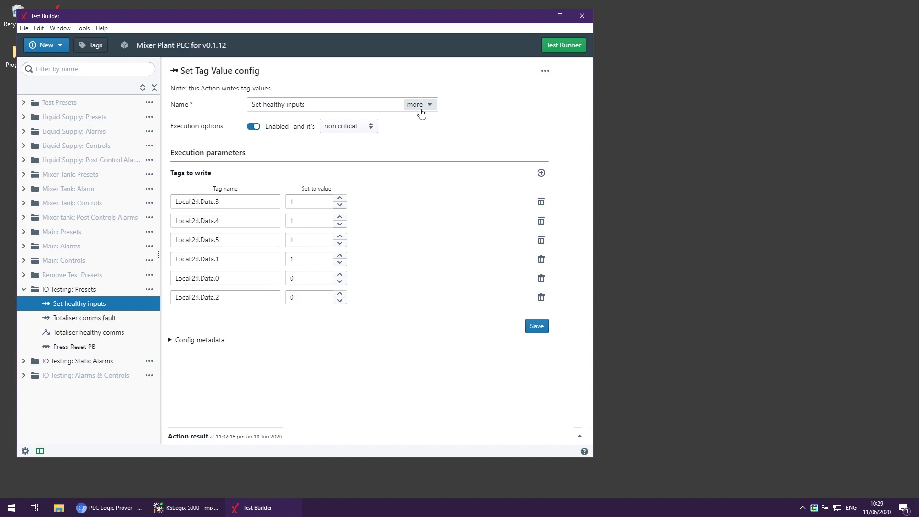
- Open the Test Runner to view its result counters, and return to the Test Builder
{"action": "left_click", "coordinate": [564, 45]}
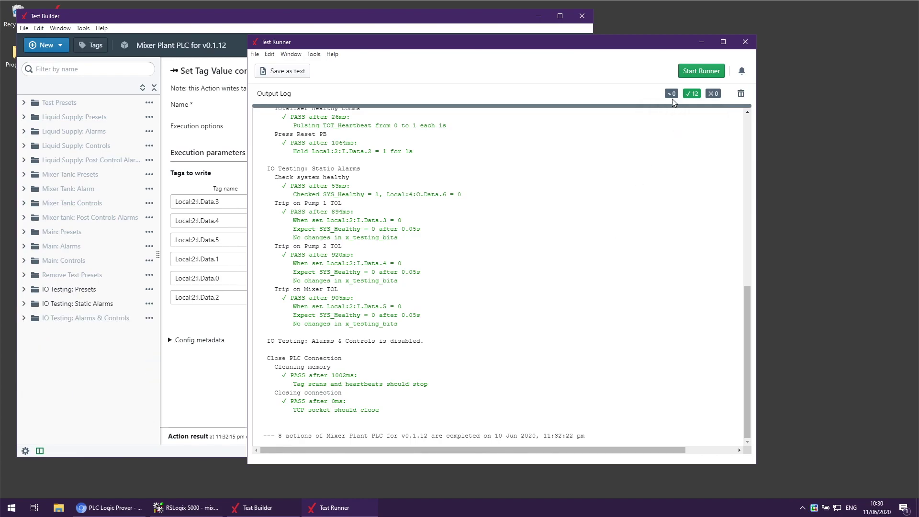
{"action": "left_click", "coordinate": [366, 26]}
- Create an enabled action set named "Demo for v0.1.12", inserted before IO Testing: Static Alarms
{"action": "left_click", "coordinate": [24, 28]}
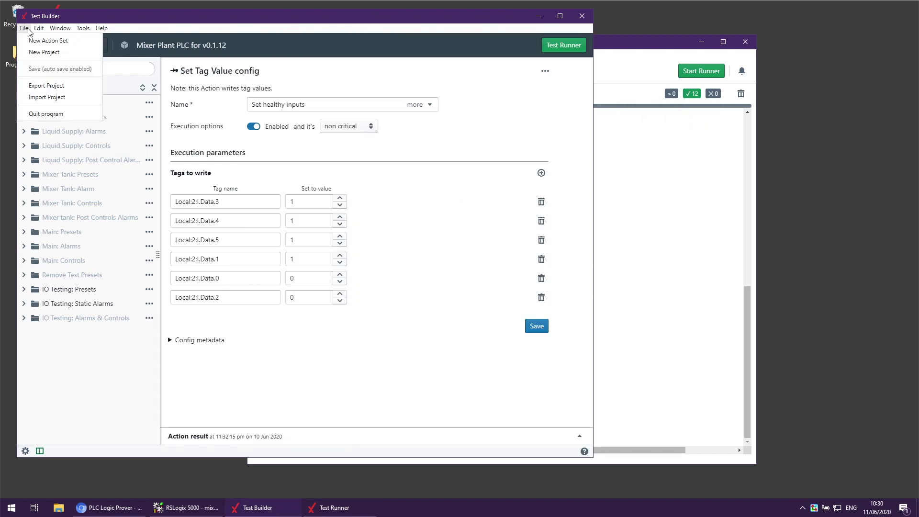
{"action": "left_click", "coordinate": [31, 47]}
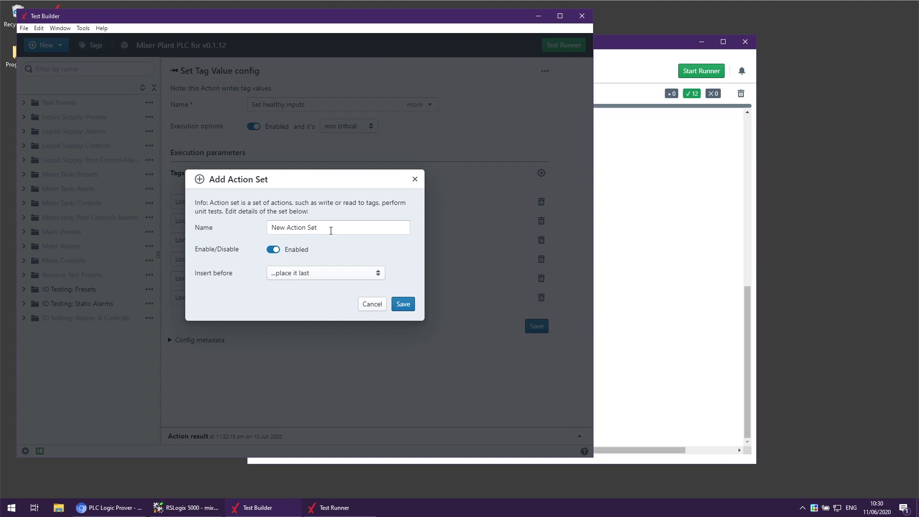
{"action": "left_click", "coordinate": [330, 230]}
{"action": "type", "text": "Demop"}
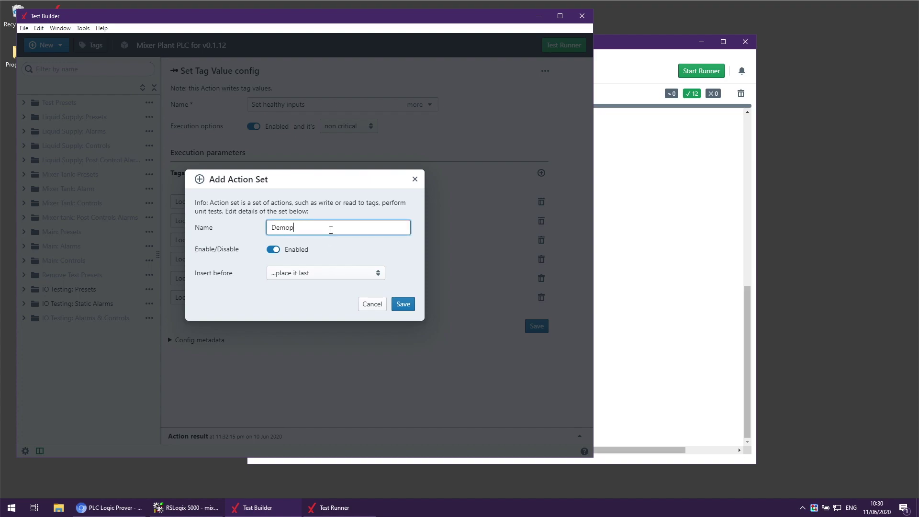
{"action": "type", "text": " for v0.1.12"}
{"action": "left_click", "coordinate": [294, 229]}
{"action": "key", "text": "BackSpace"}
{"action": "left_click", "coordinate": [330, 271]}
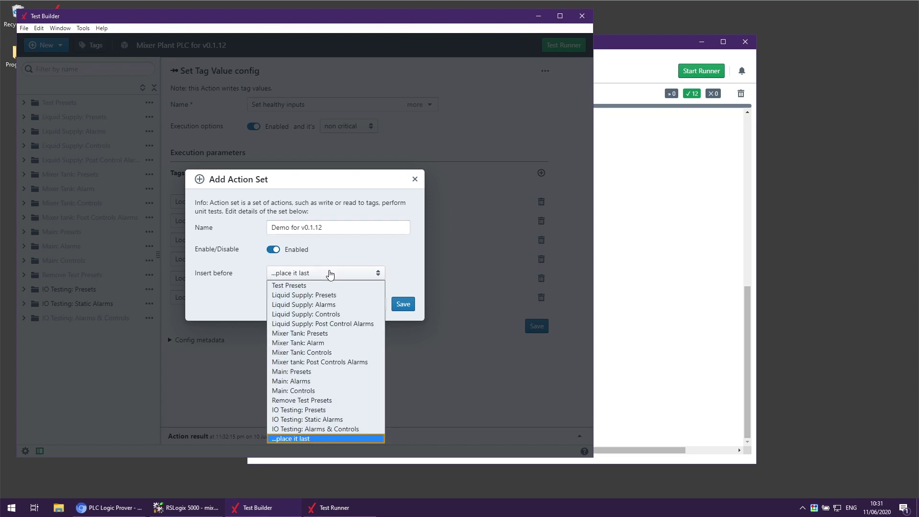
{"action": "left_click", "coordinate": [304, 420]}
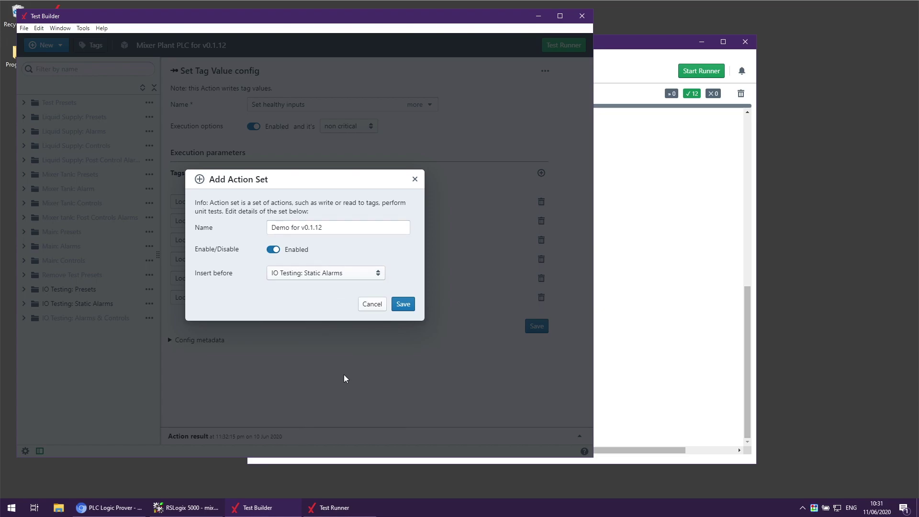
{"action": "left_click", "coordinate": [403, 304]}
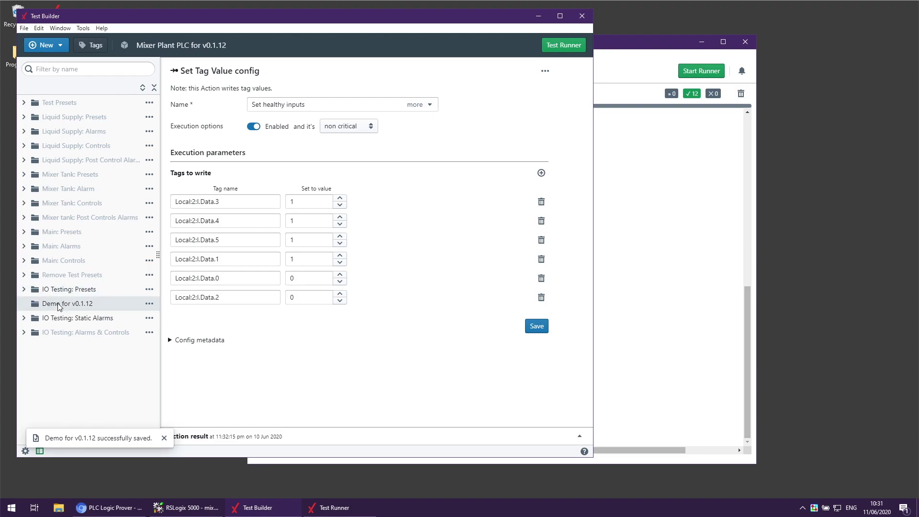
- Add a Set Tag Value action named "Skipped action" as the last item in the Demo for v0.1.12 set
{"action": "left_click", "coordinate": [149, 304]}
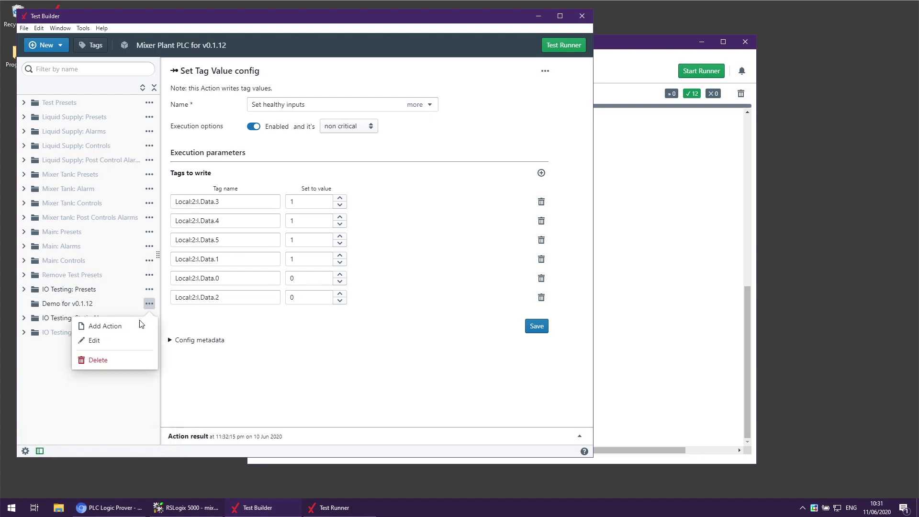
{"action": "left_click", "coordinate": [138, 324]}
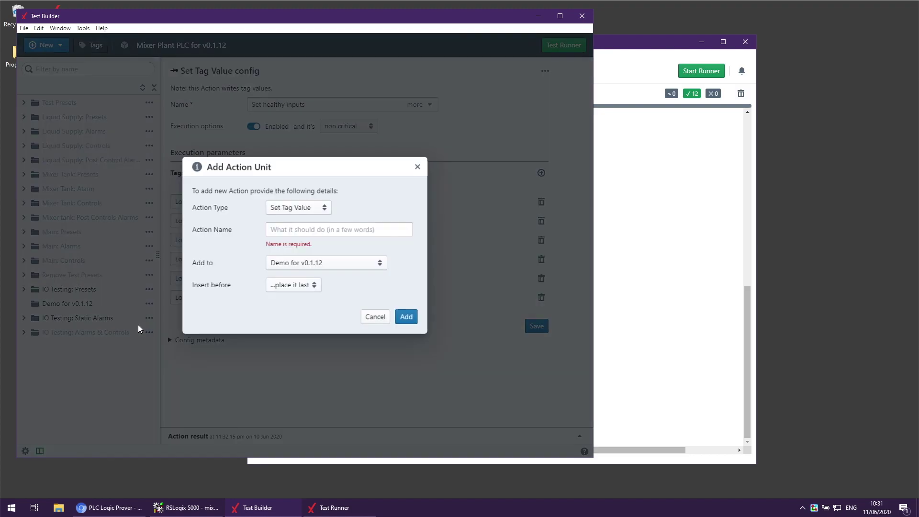
{"action": "left_click", "coordinate": [312, 229]}
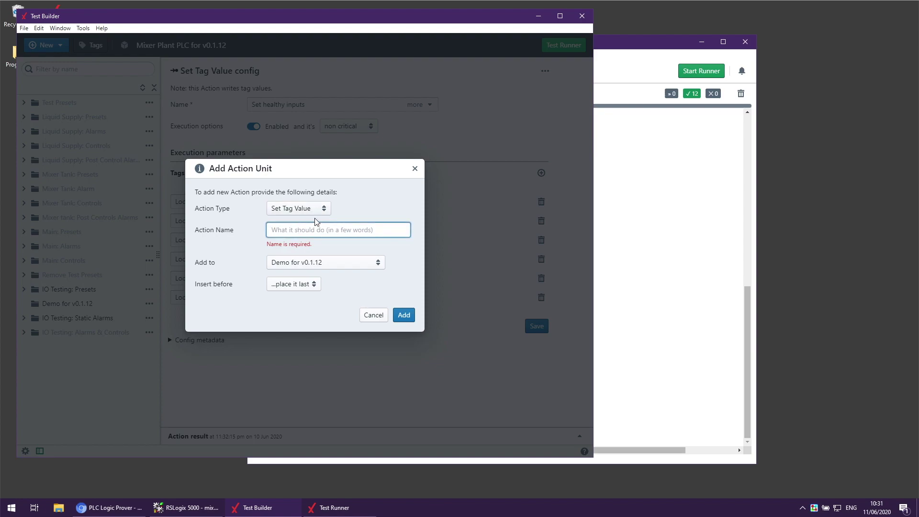
{"action": "type", "text": "Skip"}
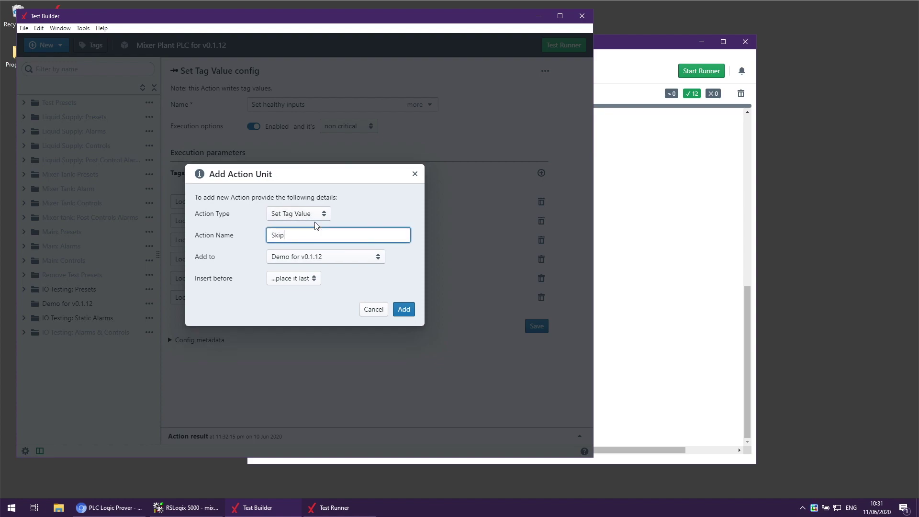
{"action": "type", "text": "ped action"}
{"action": "left_click", "coordinate": [405, 309]}
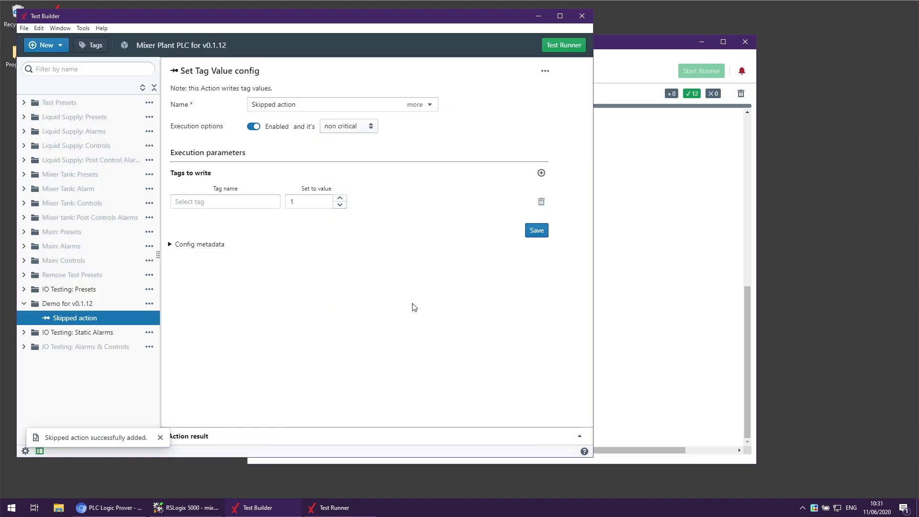
- Assign the SYS_Healthy tag to Skipped action, disable the action and save it
{"action": "left_click", "coordinate": [251, 201]}
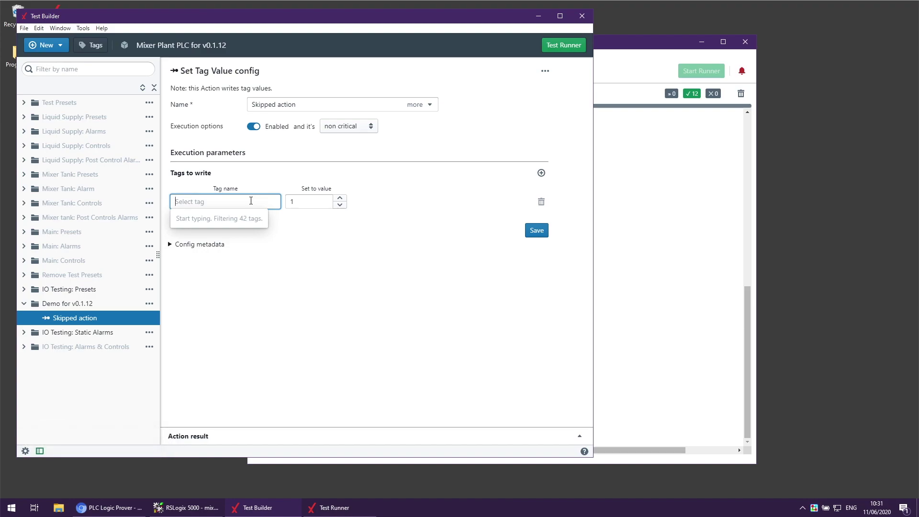
{"action": "type", "text": "sys"}
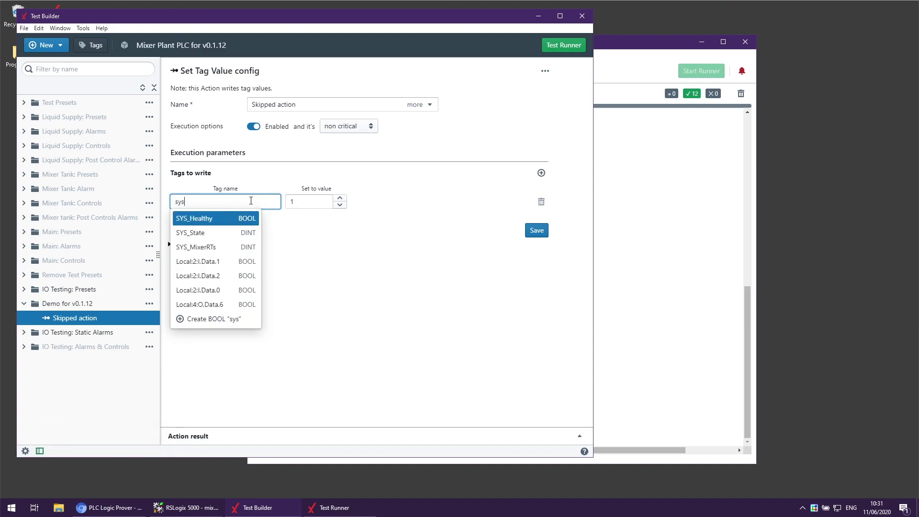
{"action": "key", "text": "Return"}
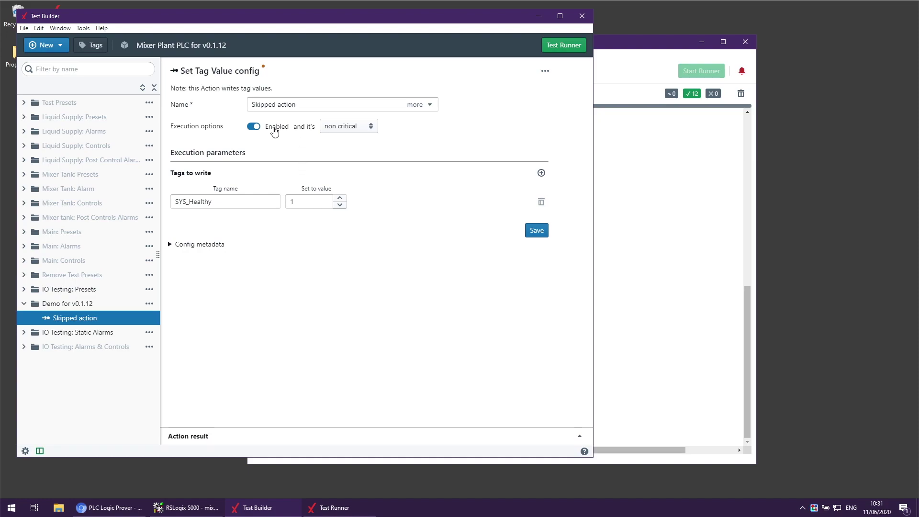
{"action": "left_click", "coordinate": [255, 126]}
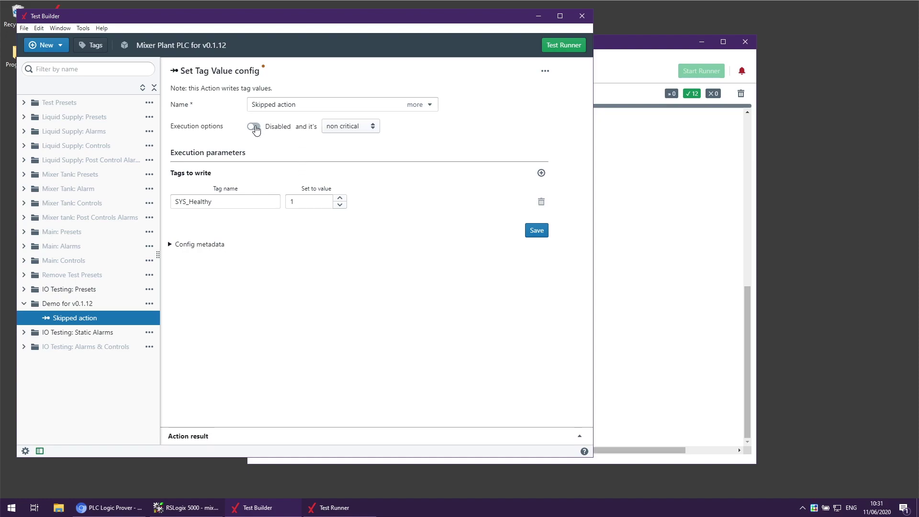
{"action": "left_click", "coordinate": [544, 234]}
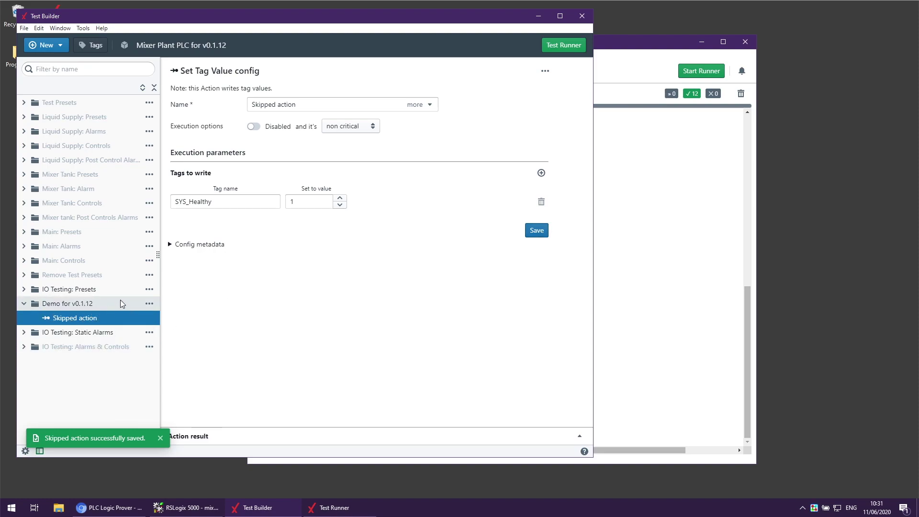
- Expand IO Testing: Presets, run the tests in the Test Runner to inspect the Demo for v0.1.12 log entry, and return to the Test Builder
{"action": "left_click", "coordinate": [24, 290]}
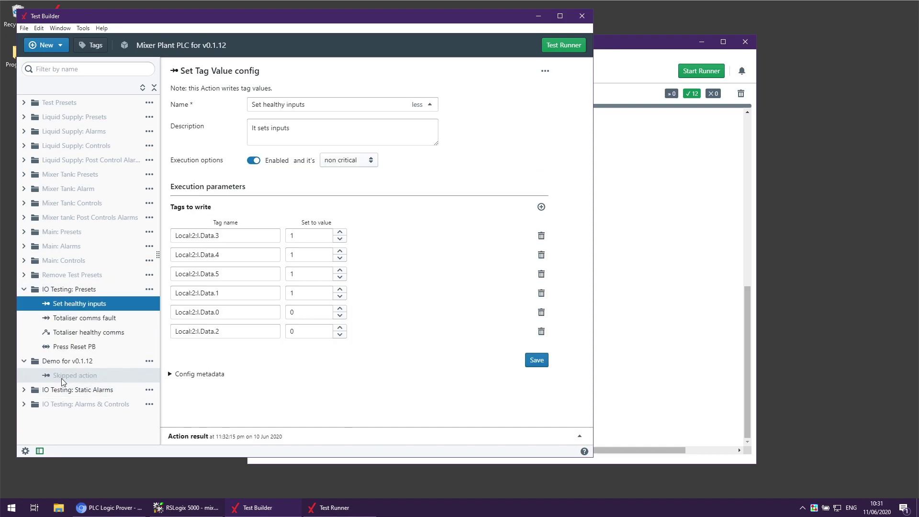
{"action": "key", "text": "alt+Tab"}
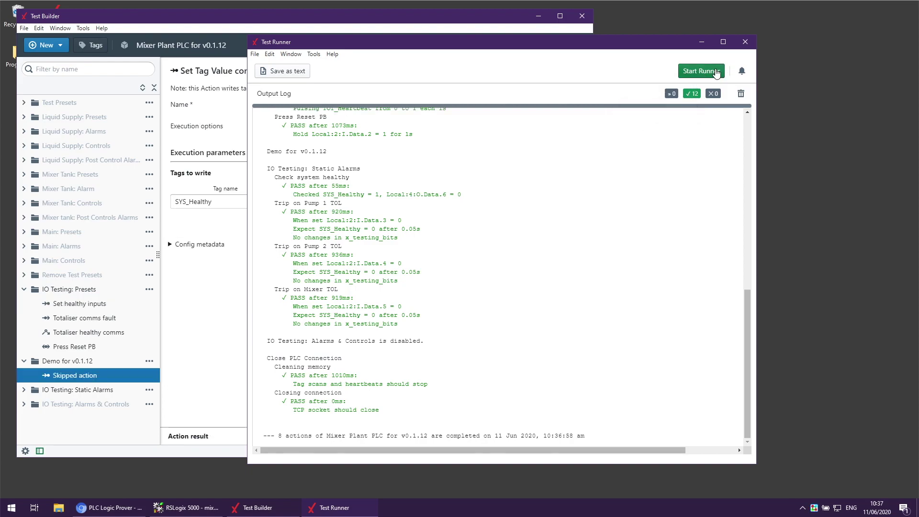
{"action": "left_click", "coordinate": [716, 72]}
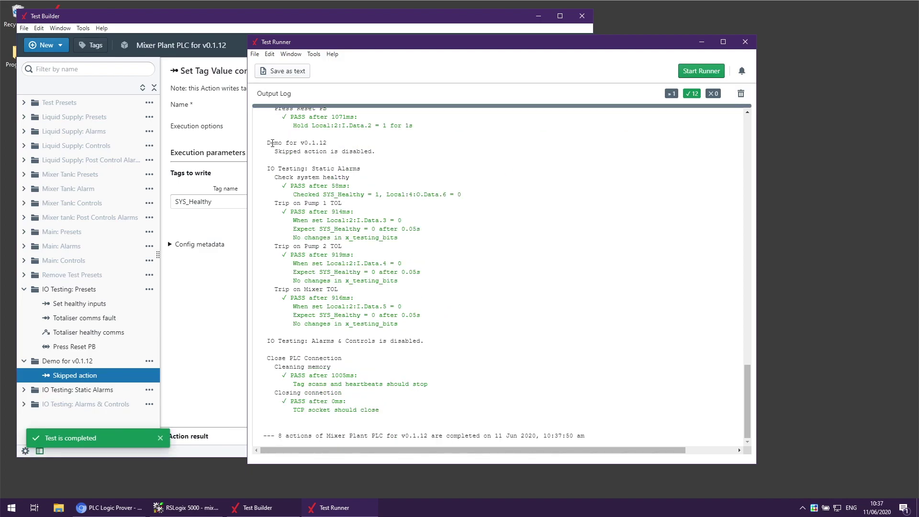
{"action": "left_click_drag", "start_coordinate": [267, 142], "coordinate": [370, 151]}
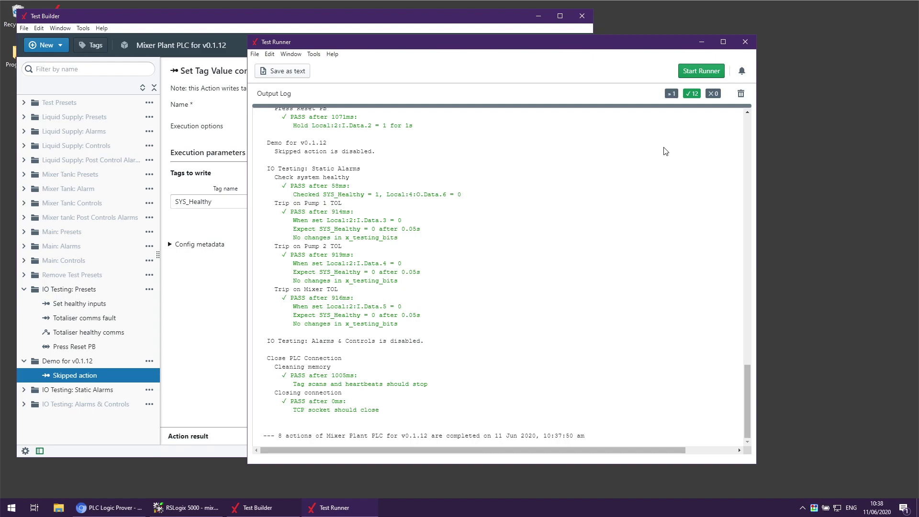
{"action": "left_click", "coordinate": [140, 380]}
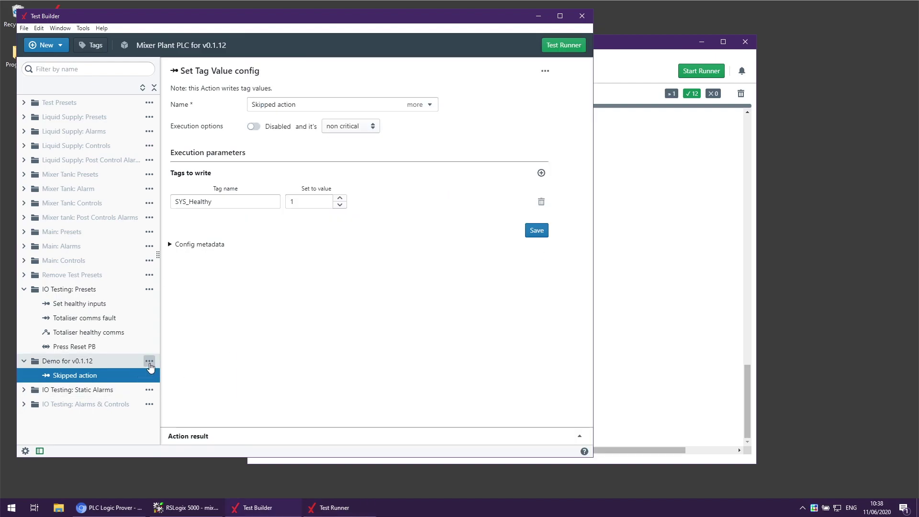
{"action": "left_click", "coordinate": [149, 361]}
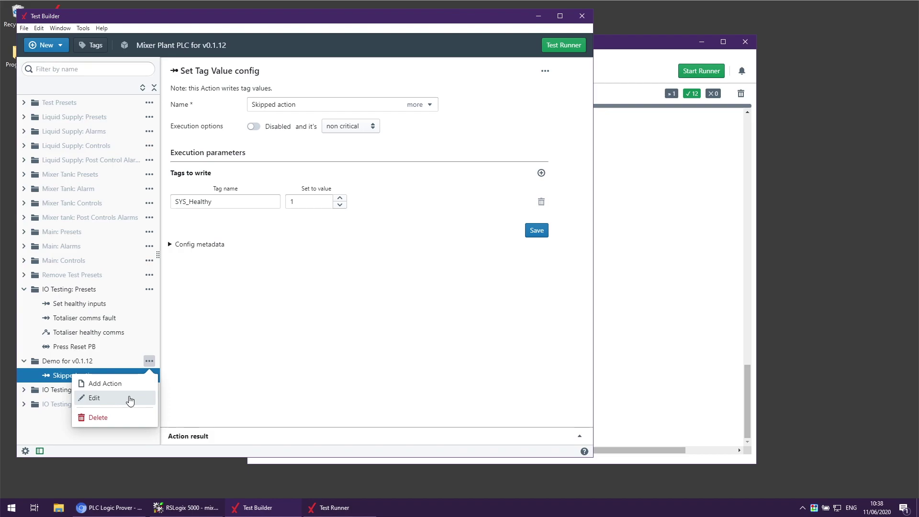
{"action": "left_click", "coordinate": [129, 397]}
{"action": "left_click", "coordinate": [373, 292]}
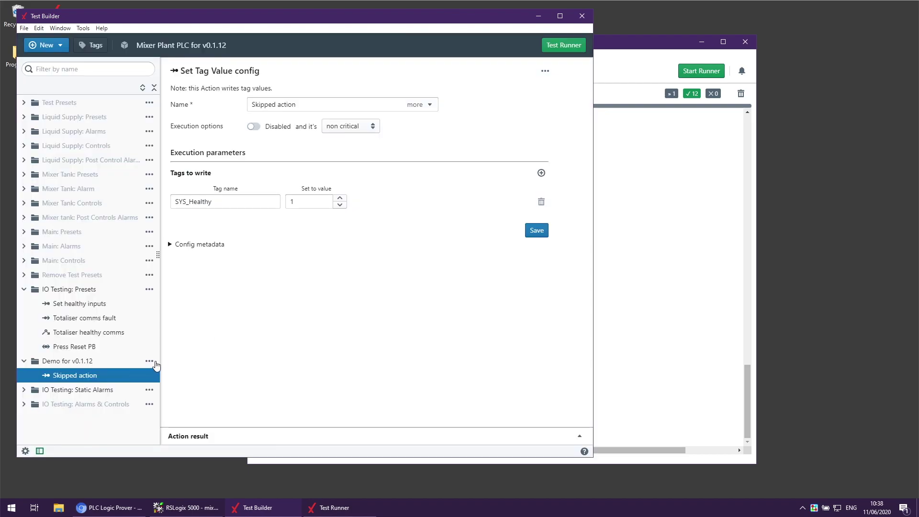
- Add a Check Tag Value action named "Should fail" as the last item in the Demo for v0.1.12 set
{"action": "left_click", "coordinate": [149, 360]}
{"action": "left_click", "coordinate": [137, 376]}
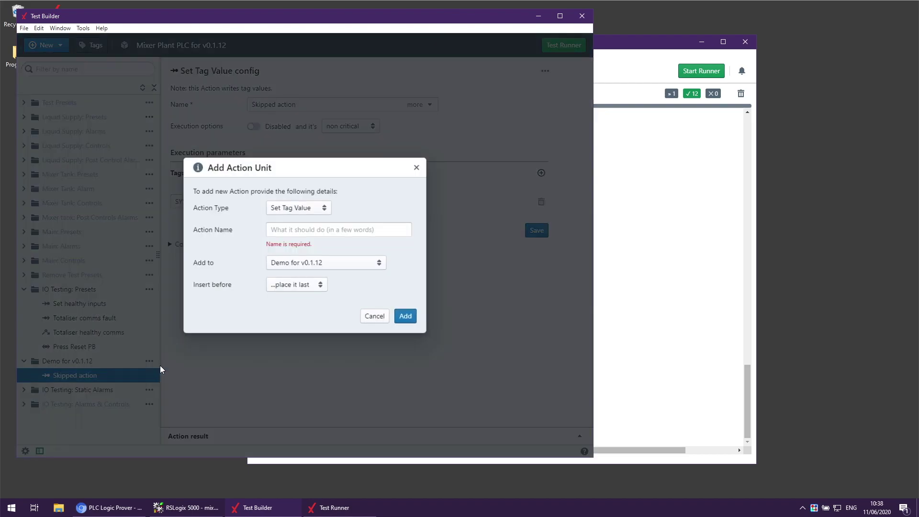
{"action": "left_click", "coordinate": [316, 231]}
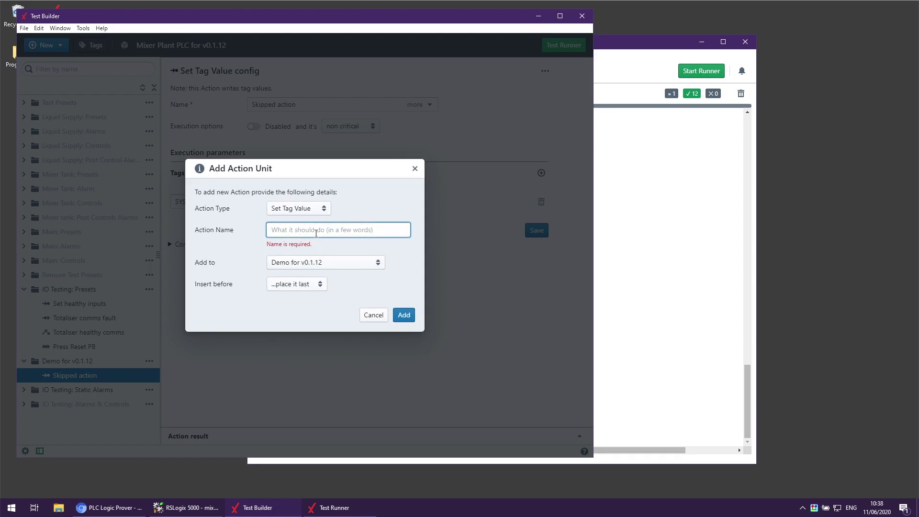
{"action": "type", "text": "shou"}
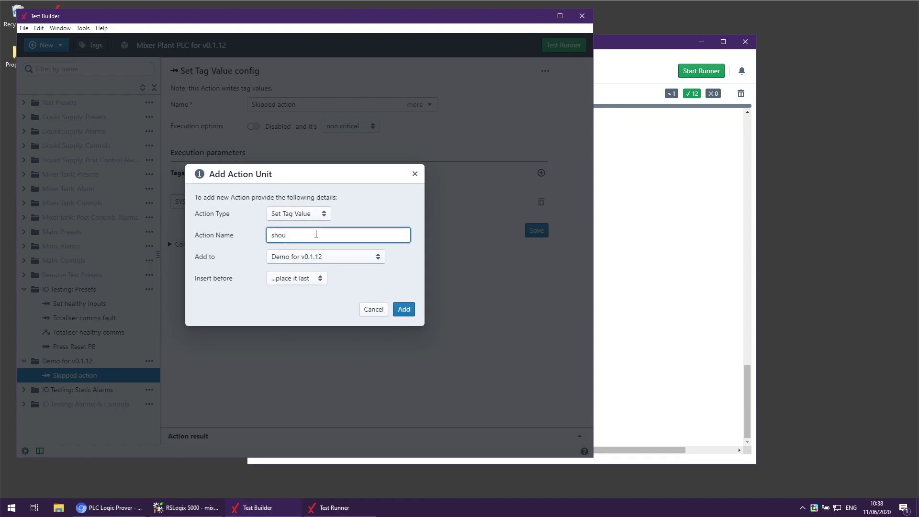
{"action": "type", "text": "ld fail"}
{"action": "left_click", "coordinate": [317, 214]}
{"action": "left_click", "coordinate": [315, 236]}
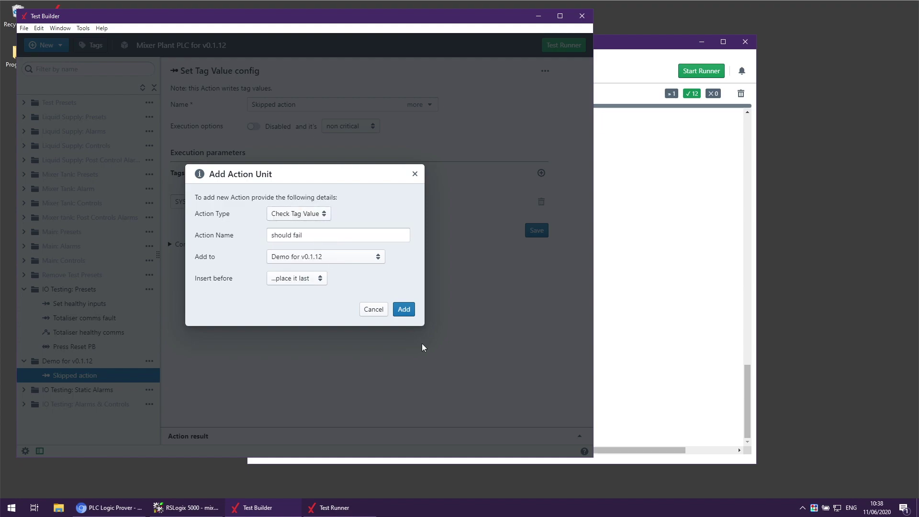
{"action": "left_click", "coordinate": [279, 236]}
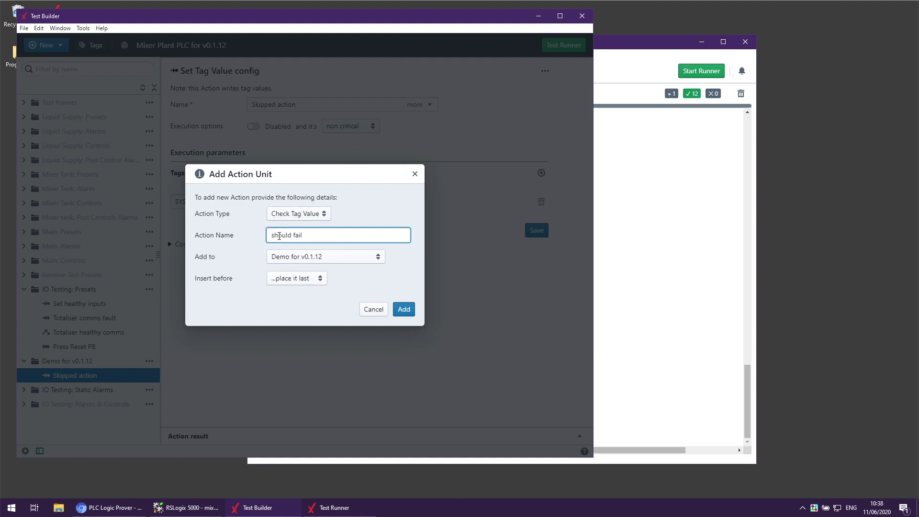
{"action": "key", "text": "BackSpace"}
{"action": "type", "text": "S"}
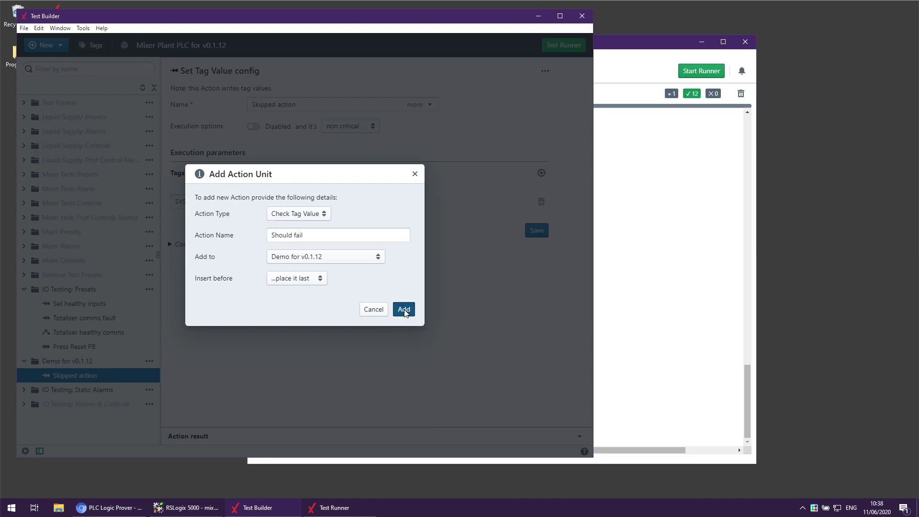
{"action": "left_click", "coordinate": [404, 309]}
- Configure Should fail to check the SYS_Healthy tag for value 0, and save the action
{"action": "left_click", "coordinate": [244, 199]}
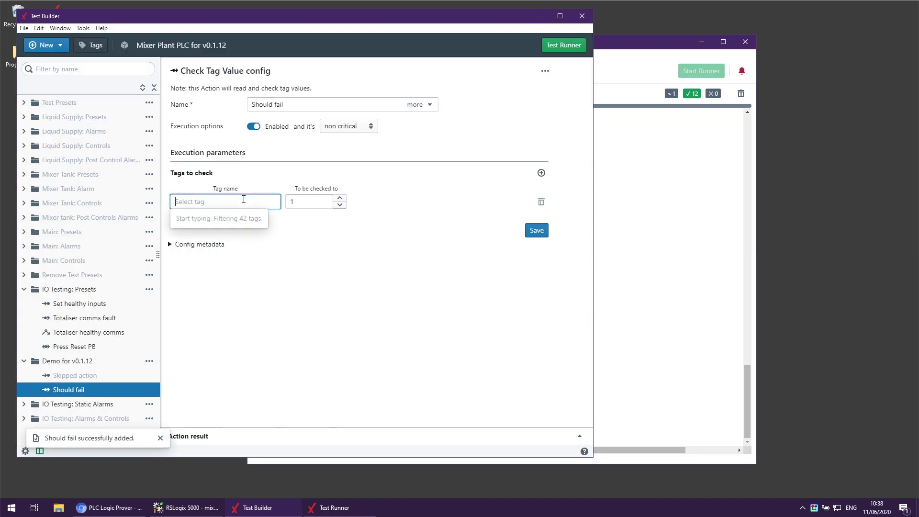
{"action": "type", "text": "sys"}
{"action": "left_click", "coordinate": [237, 218]}
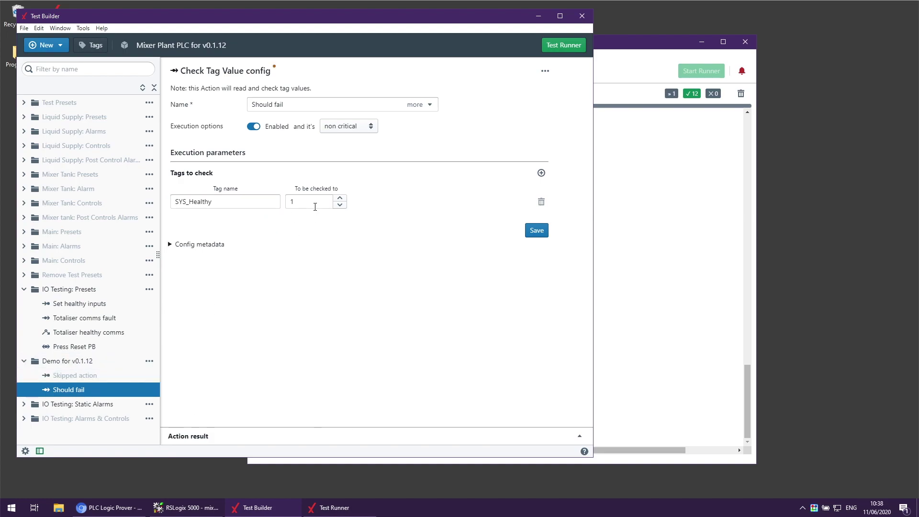
{"action": "left_click", "coordinate": [340, 205]}
{"action": "left_click", "coordinate": [534, 230]}
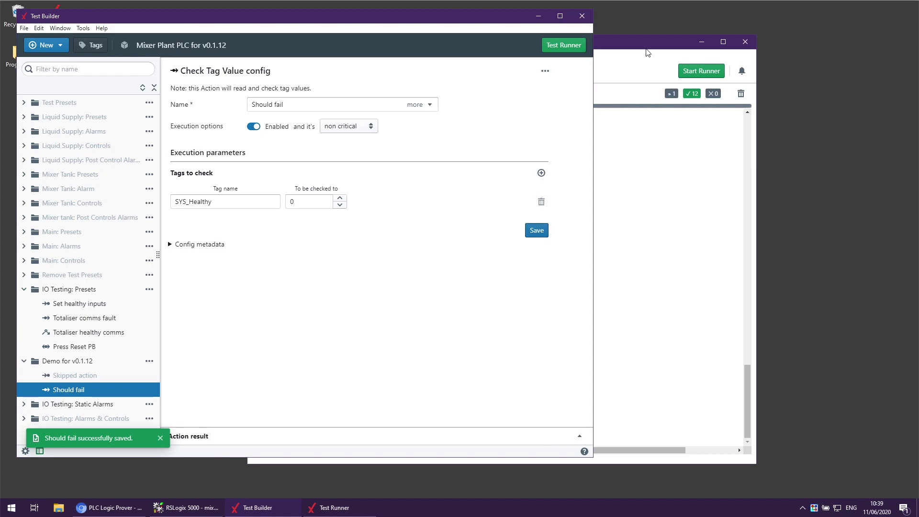
- Run the tests in the Test Runner with the Should fail action included, and return to the Test Builder
{"action": "left_click", "coordinate": [624, 226]}
{"action": "left_click", "coordinate": [715, 72]}
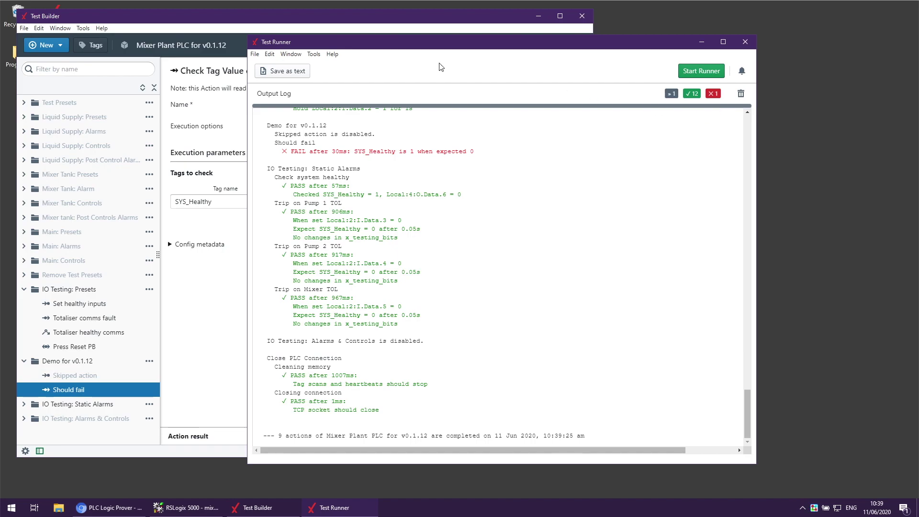
{"action": "left_click", "coordinate": [239, 13]}
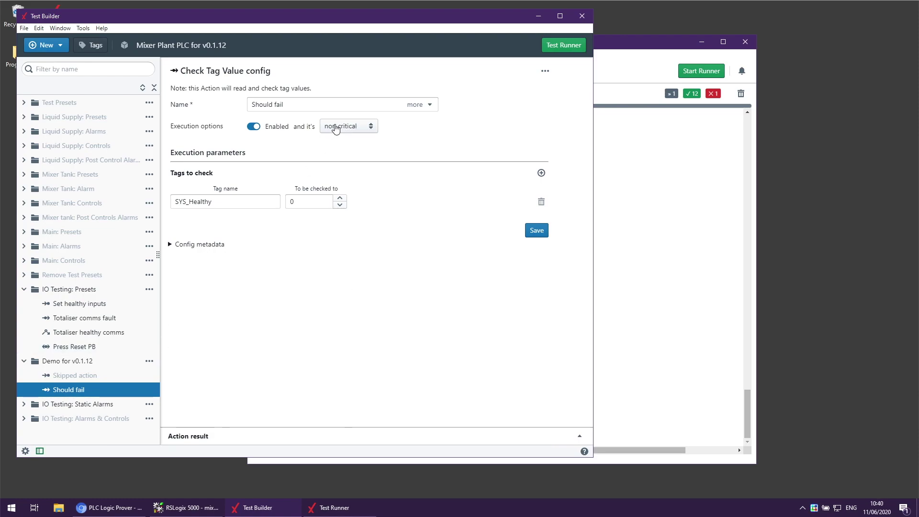
- Add a Power Nap action named "Await 5 sec" as the last item in the Demo for v0.1.12 set
{"action": "left_click", "coordinate": [149, 361]}
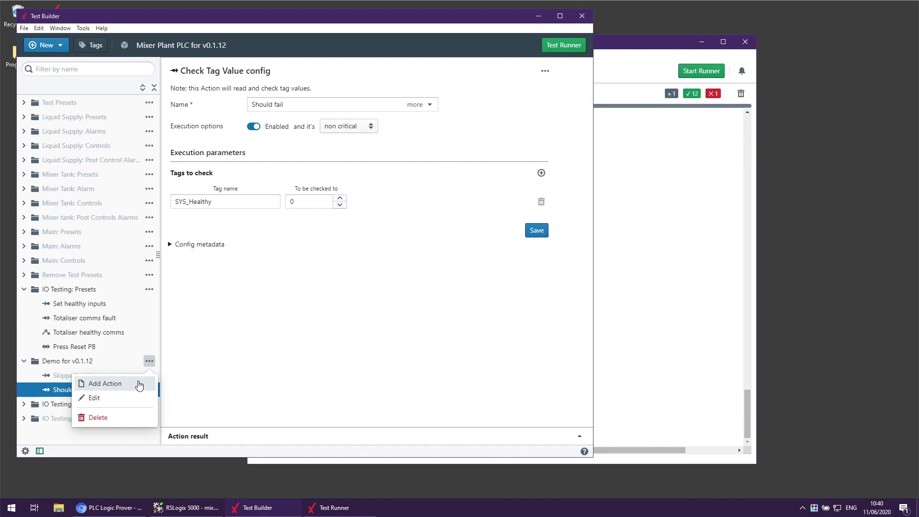
{"action": "left_click", "coordinate": [139, 382]}
{"action": "left_click", "coordinate": [301, 211]}
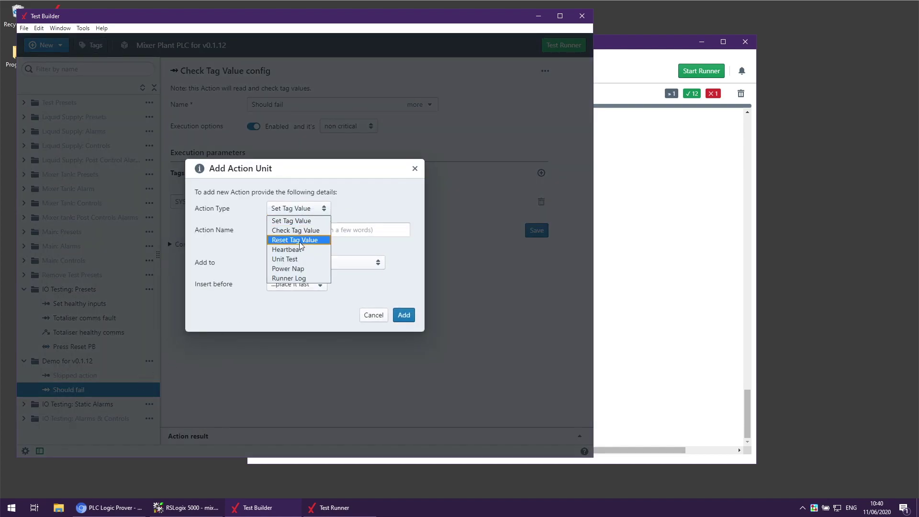
{"action": "left_click", "coordinate": [300, 269]}
{"action": "left_click", "coordinate": [312, 226]}
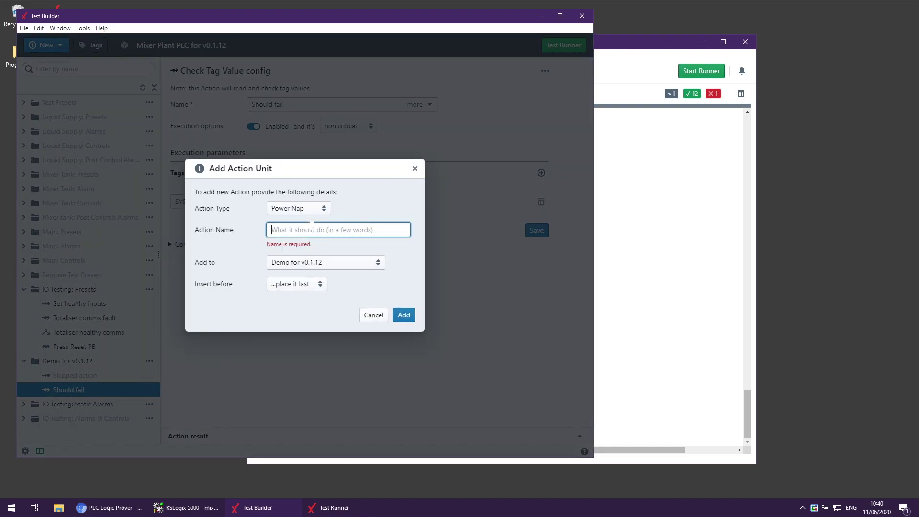
{"action": "type", "text": "Await"}
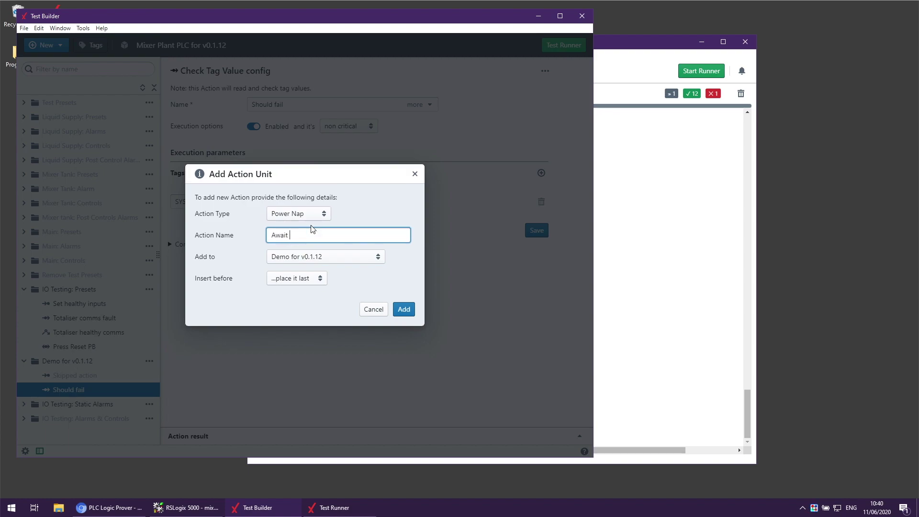
{"action": "type", "text": " 5 sec"}
{"action": "left_click", "coordinate": [404, 309]}
- Set the Await 5 sec pause time to 5 seconds and save the action
{"action": "left_click", "coordinate": [314, 182]}
{"action": "double_click", "coordinate": [303, 181]}
{"action": "type", "text": "5"}
{"action": "left_click", "coordinate": [537, 212]}
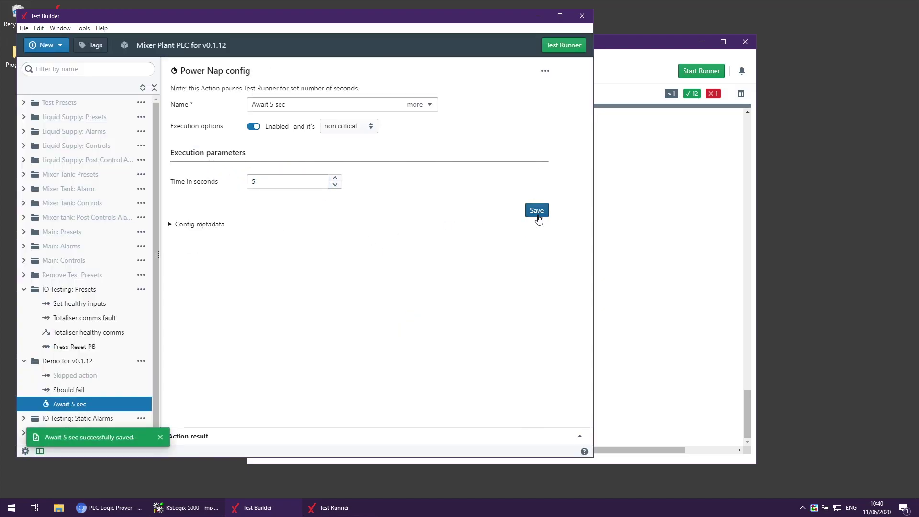
- Run the tests with the Await 5 sec pause included, and open the Should fail config in the Test Builder
{"action": "left_click", "coordinate": [632, 139]}
{"action": "left_click", "coordinate": [701, 75]}
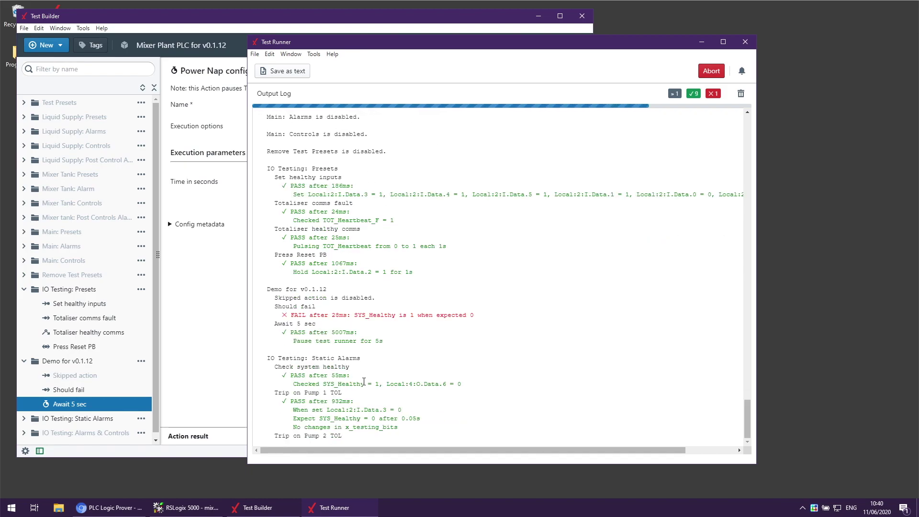
{"action": "left_click", "coordinate": [82, 392]}
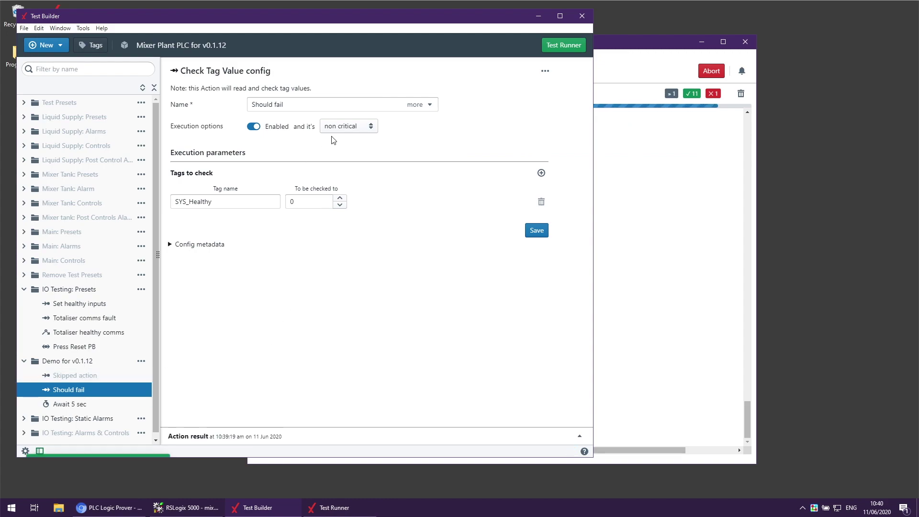
- Make the Should fail action set critical and save its config
{"action": "left_click", "coordinate": [347, 128]}
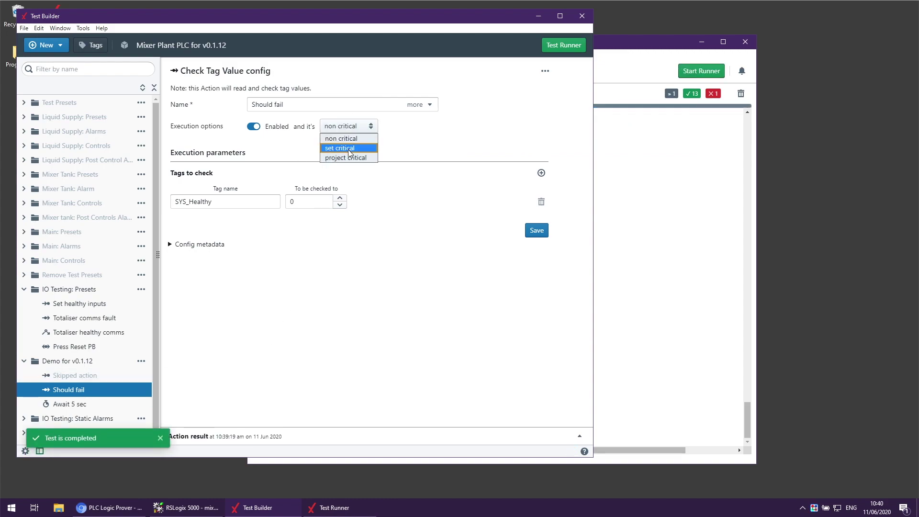
{"action": "left_click", "coordinate": [349, 148]}
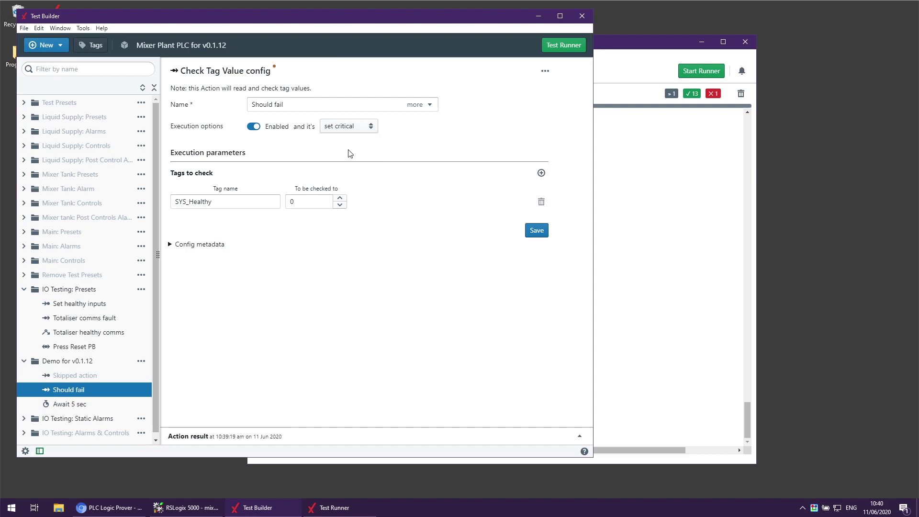
{"action": "left_click", "coordinate": [537, 230]}
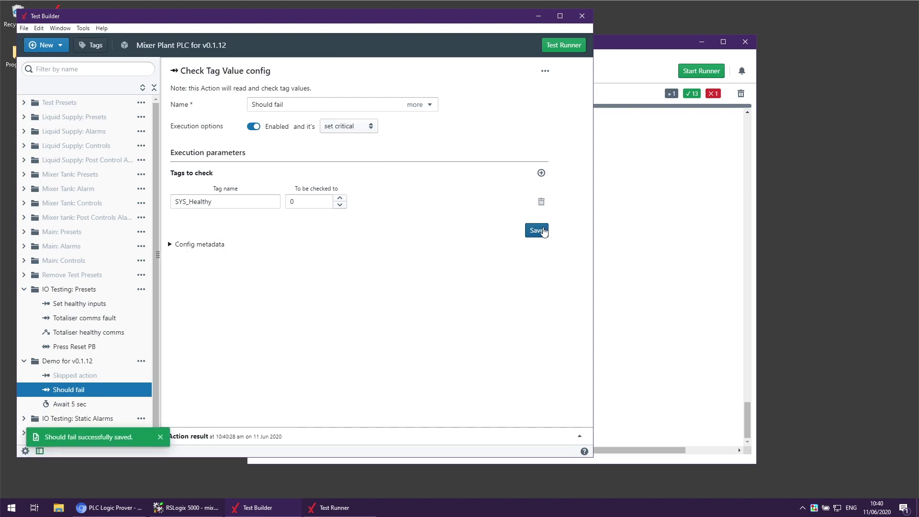
- Run the tests in the Test Runner with Should fail as set critical, and return to the Test Builder
{"action": "left_click", "coordinate": [695, 216]}
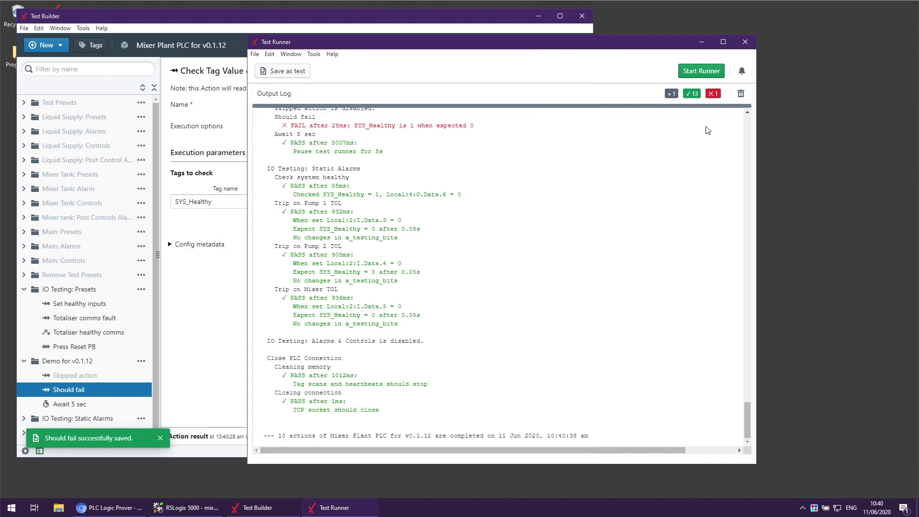
{"action": "left_click", "coordinate": [699, 73]}
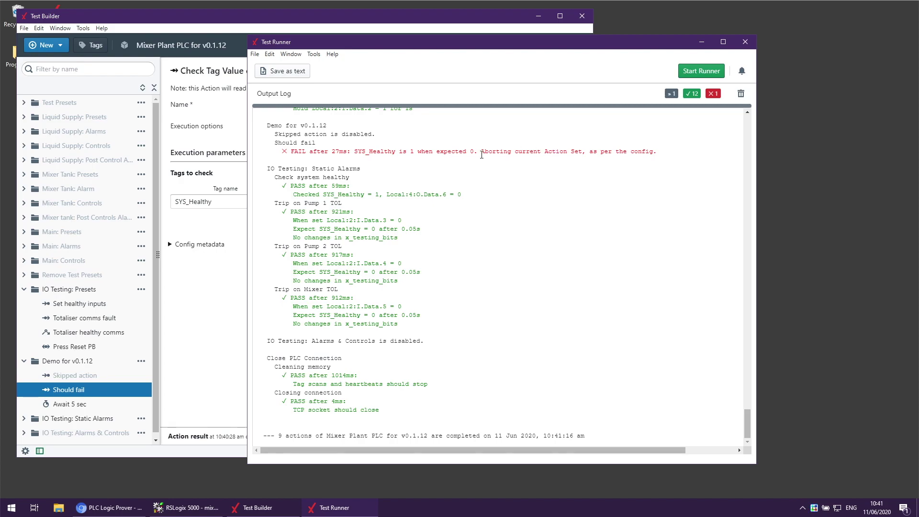
{"action": "left_click", "coordinate": [230, 292]}
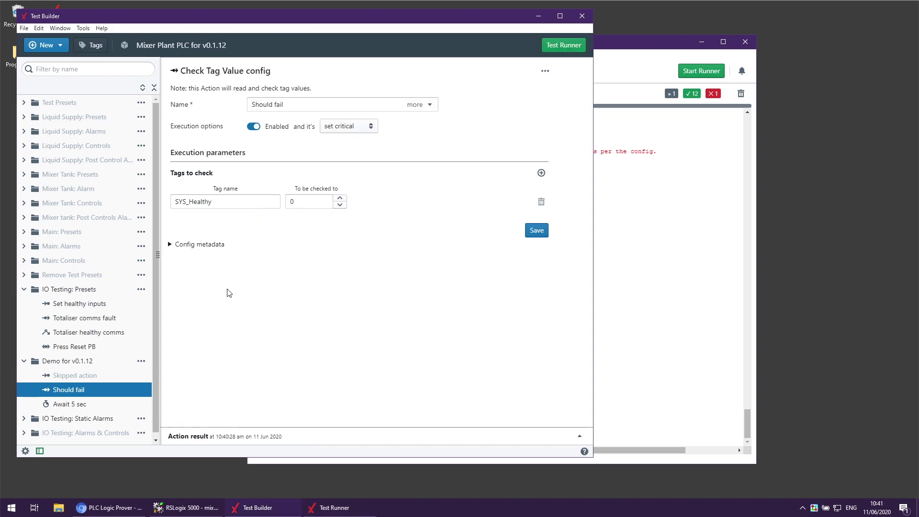
- Change the Should fail action's criticality to project critical and save the action
{"action": "left_click", "coordinate": [374, 131]}
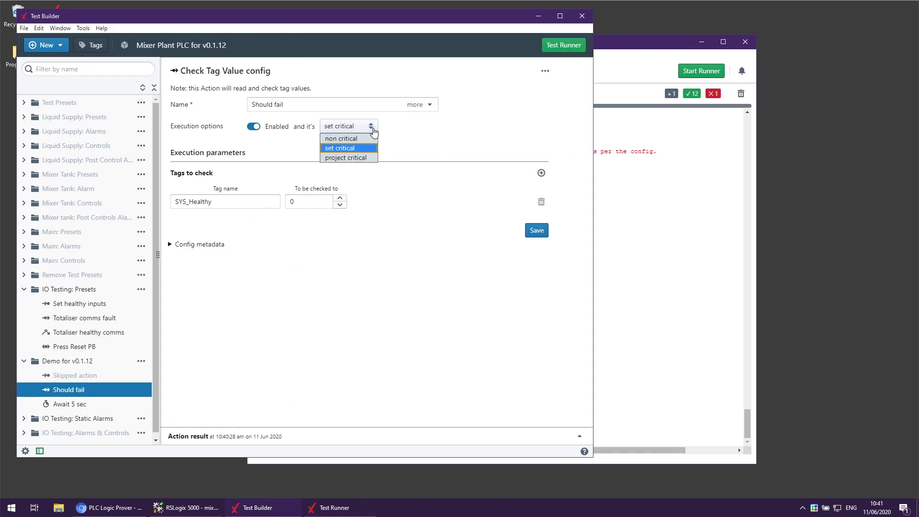
{"action": "left_click", "coordinate": [365, 158]}
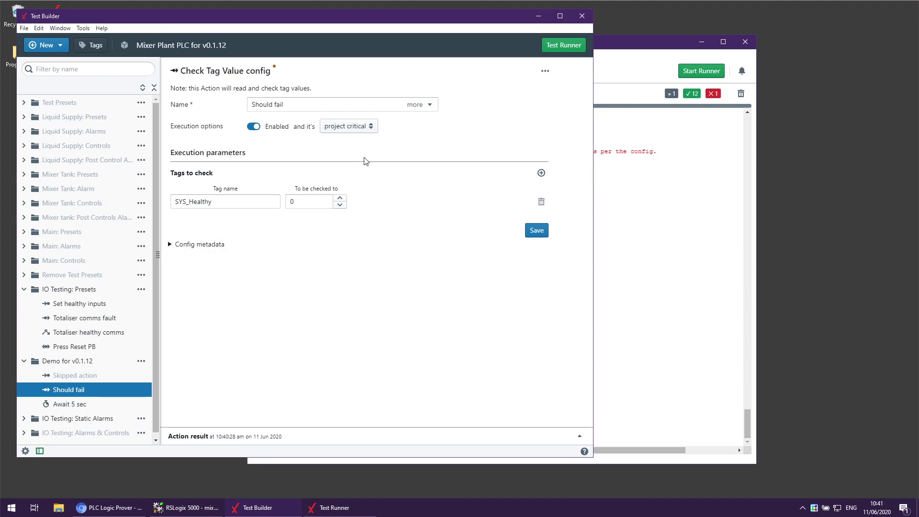
{"action": "left_click", "coordinate": [537, 230]}
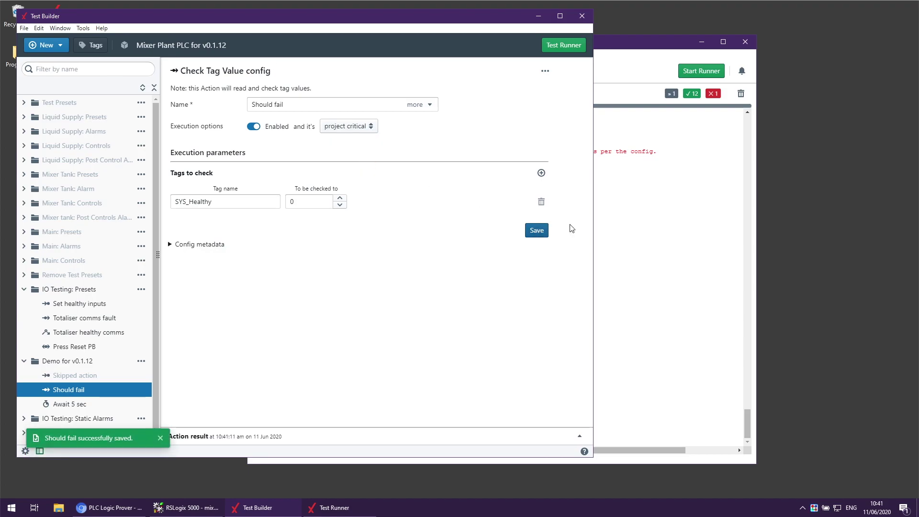
- Run the tests with Should fail as project critical and examine its entry in the output log
{"action": "left_click", "coordinate": [629, 203]}
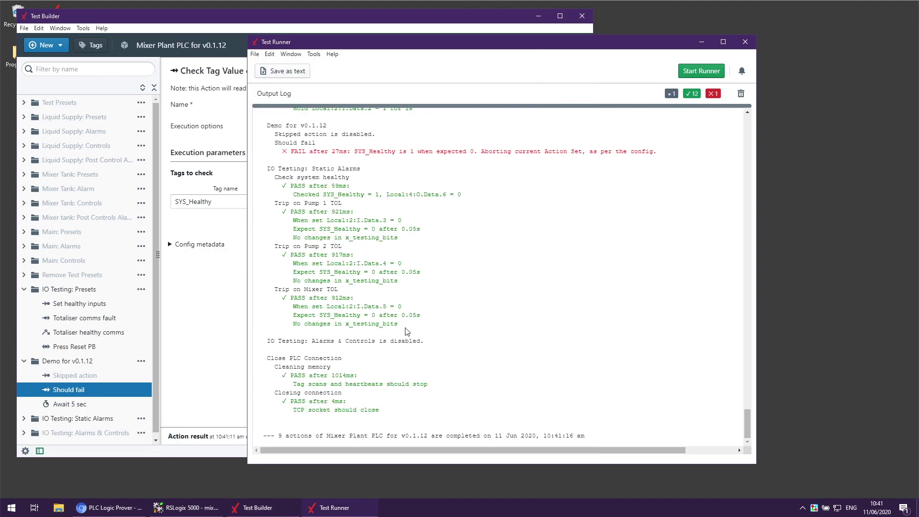
{"action": "left_click", "coordinate": [708, 74]}
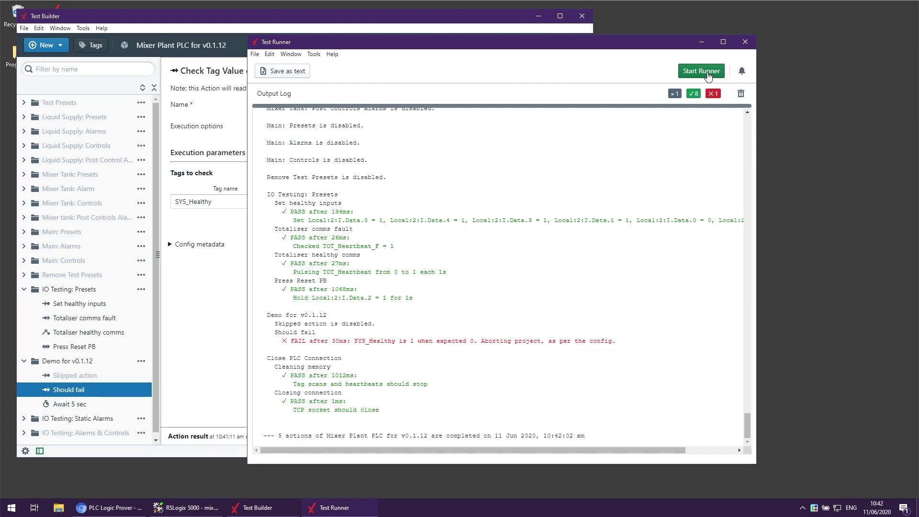
{"action": "triple_click", "coordinate": [286, 332]}
{"action": "left_click", "coordinate": [306, 331]}
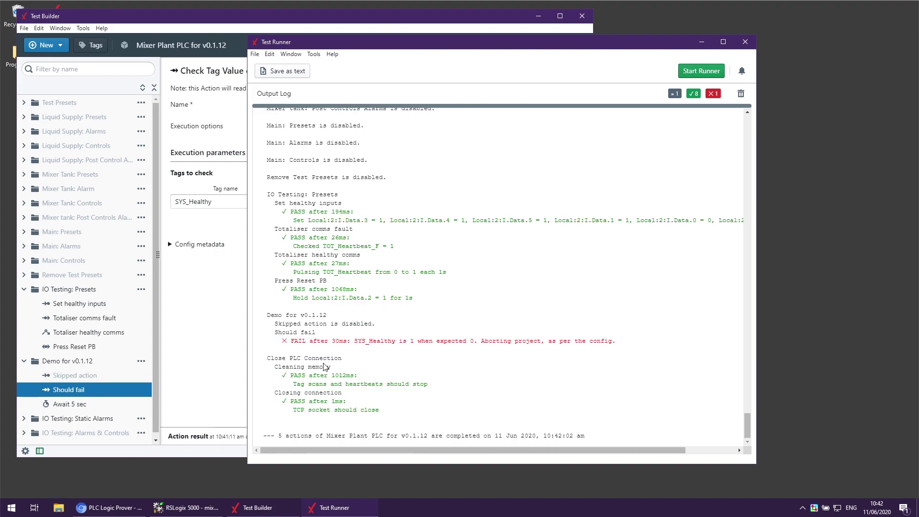